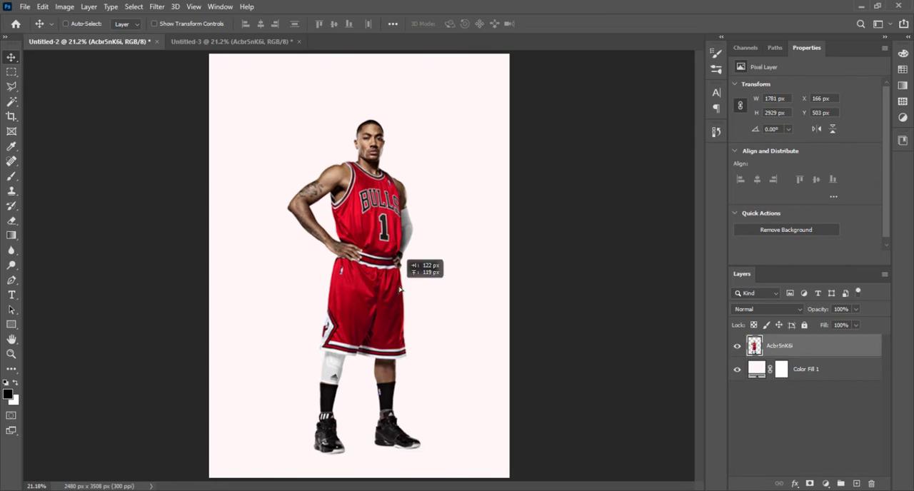
# Step: Enlarge the basketball player image to about 1976 × 3250 px and position it so it nearly fills the poster height
pyautogui.hotkey('ctrl', 't')
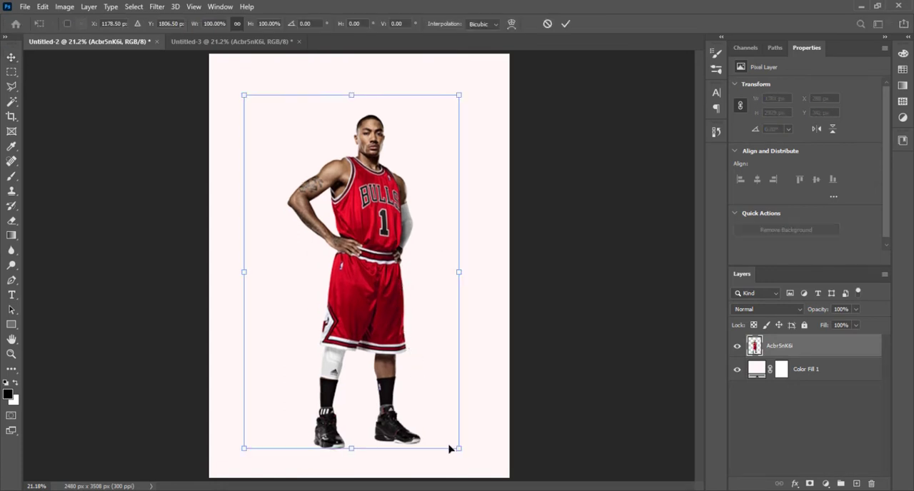
pyautogui.moveTo(462, 451); pyautogui.dragTo(473, 469)
pyautogui.moveTo(407, 400); pyautogui.dragTo(406, 399)
pyautogui.press('Return')
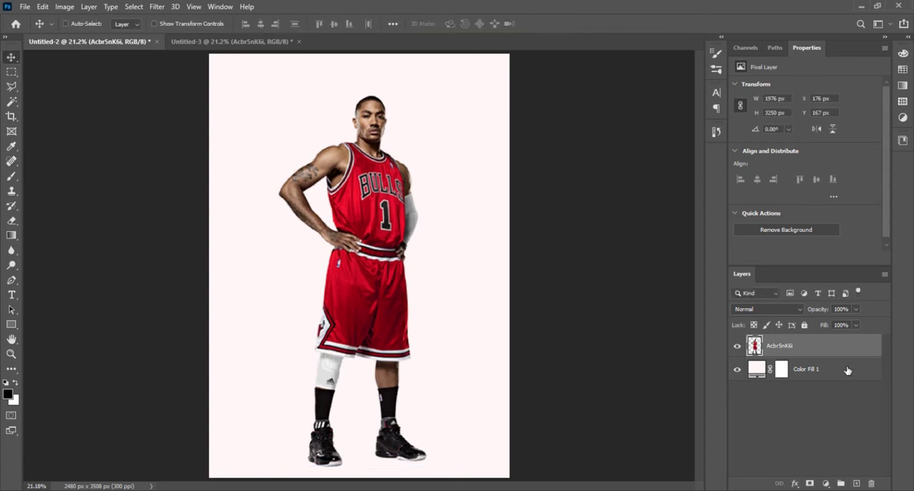
# Step: Draw a vertical rectangle about 1128 × 3988 px behind the player, directly above the Color Fill 1 layer, running past both canvas edges
pyautogui.click(849, 370)
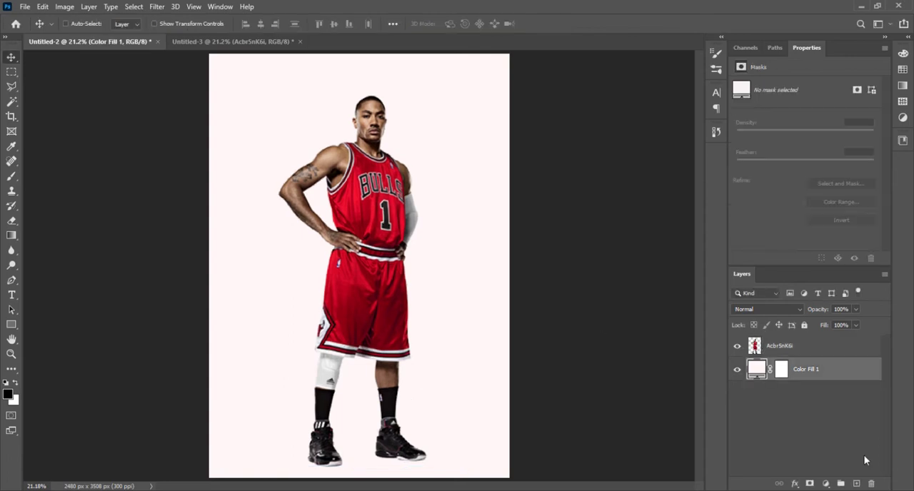
pyautogui.rightClick(13, 324)
pyautogui.hotkey('ctrl', '-')
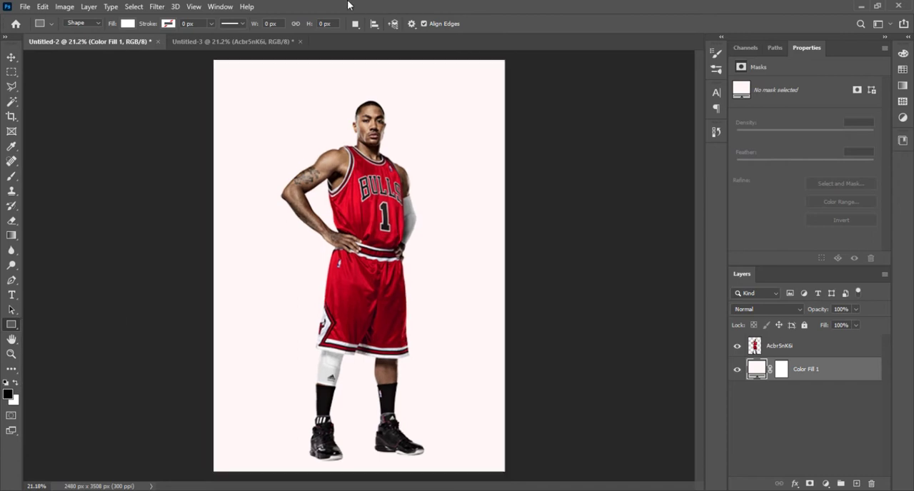
pyautogui.moveTo(309, 83); pyautogui.dragTo(416, 462)
pyautogui.click(11, 57)
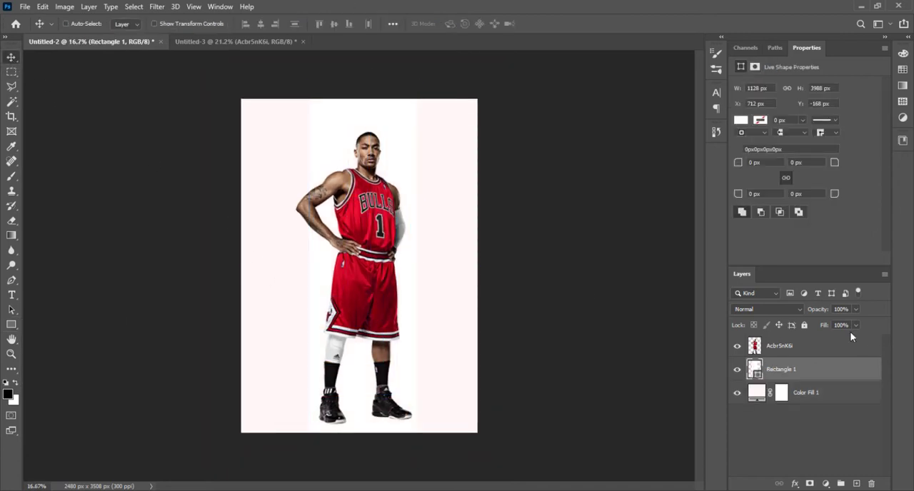
# Step: Recolour the rectangle with the red b4041d sampled from the player's jersey
pyautogui.doubleClick(753, 368)
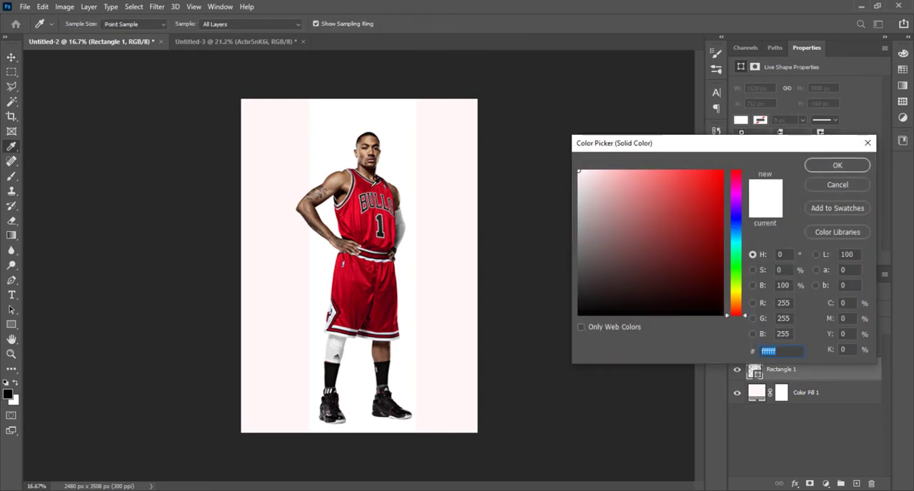
pyautogui.click(376, 182)
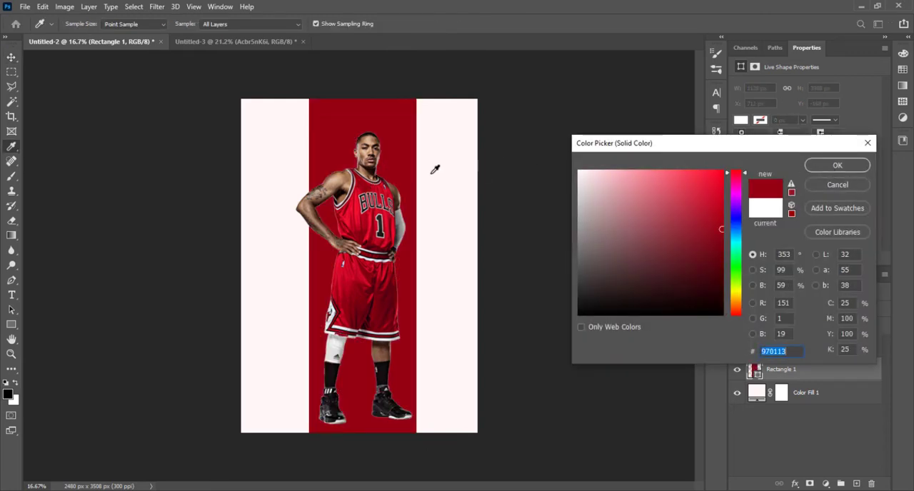
pyautogui.click(378, 180)
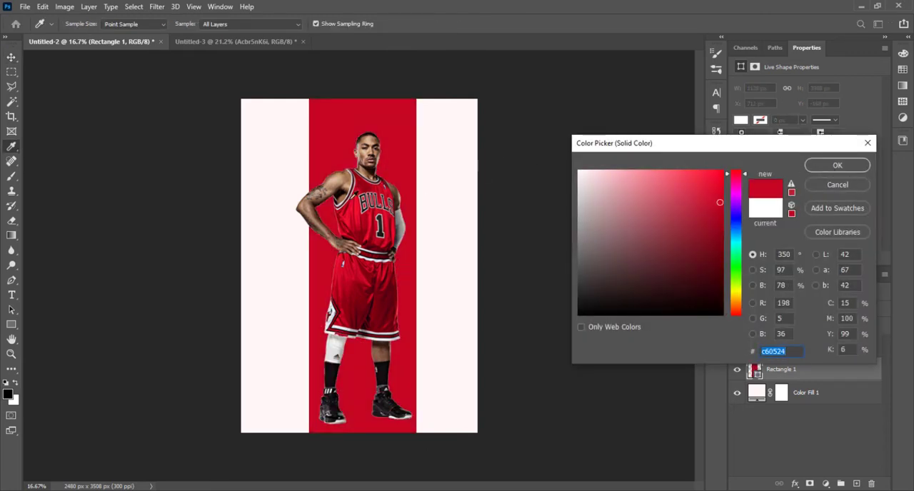
pyautogui.click(375, 183)
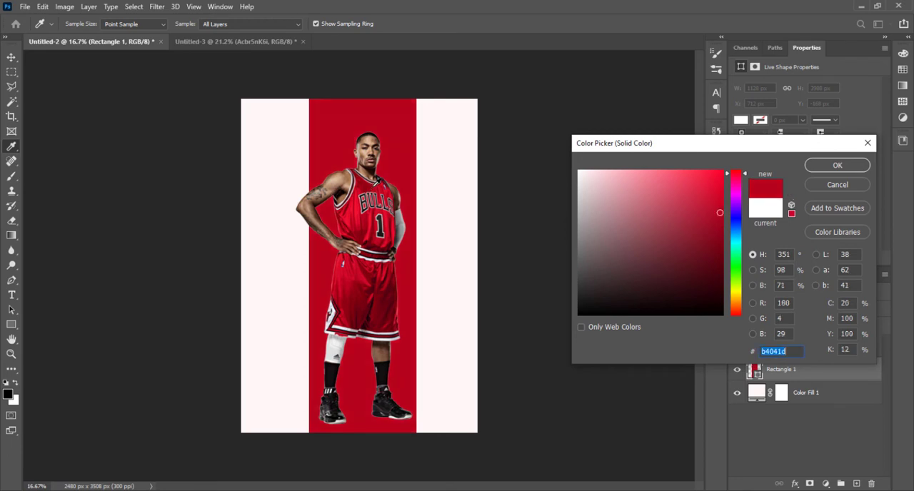
pyautogui.click(837, 165)
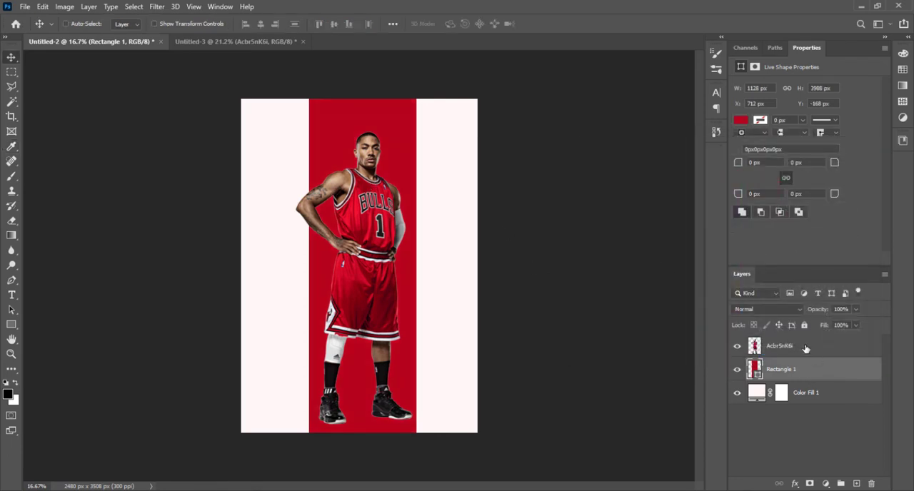
# Step: Convert the red rectangle to a smart object and apply Add Noise with an amount of 7.03% and Gaussian distribution
pyautogui.click(849, 350)
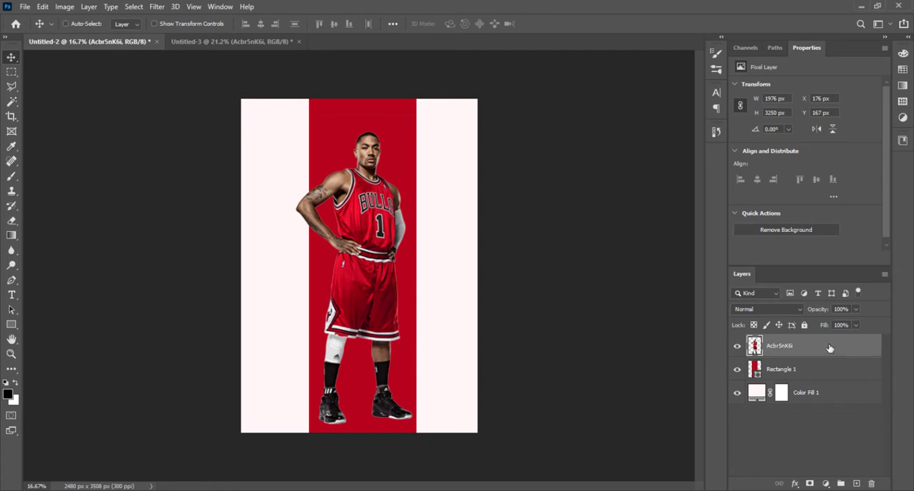
pyautogui.click(844, 373)
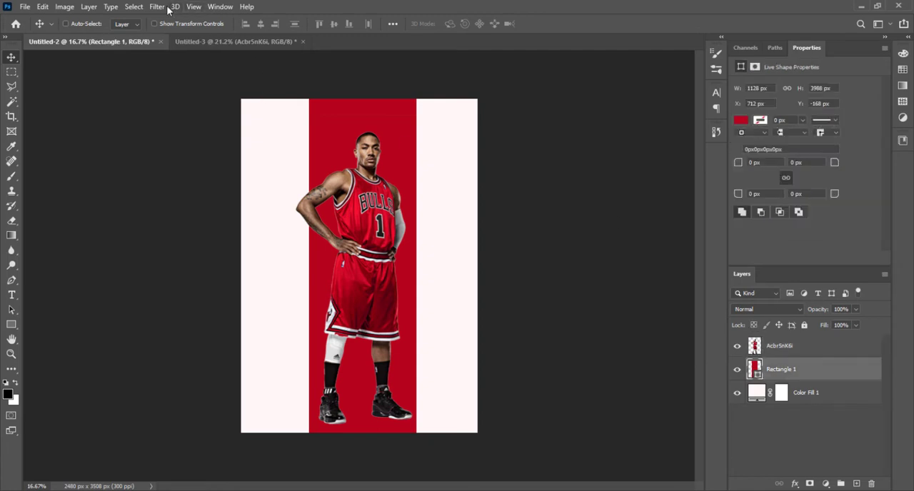
pyautogui.click(157, 7)
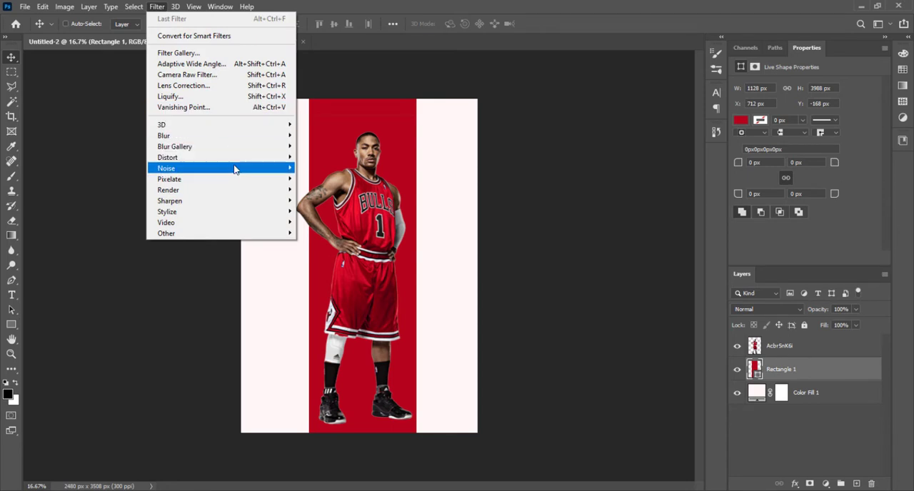
pyautogui.moveTo(234, 169)
pyautogui.click(330, 168)
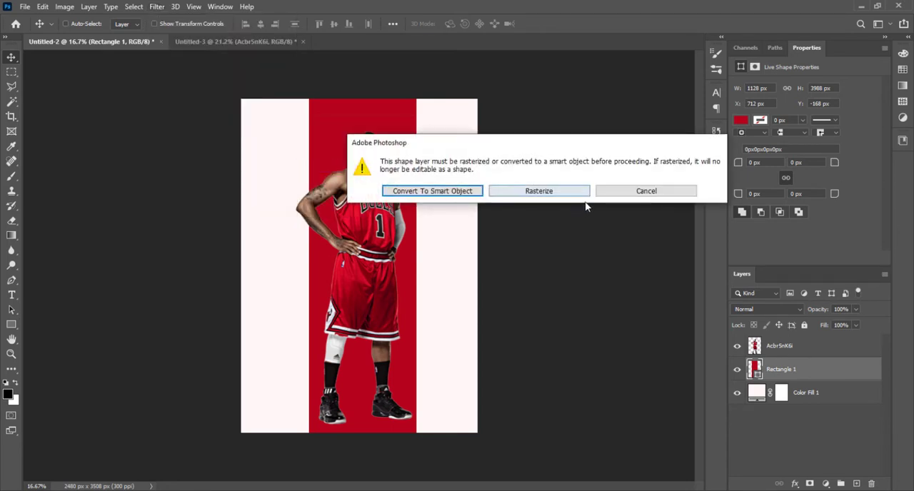
pyautogui.click(439, 196)
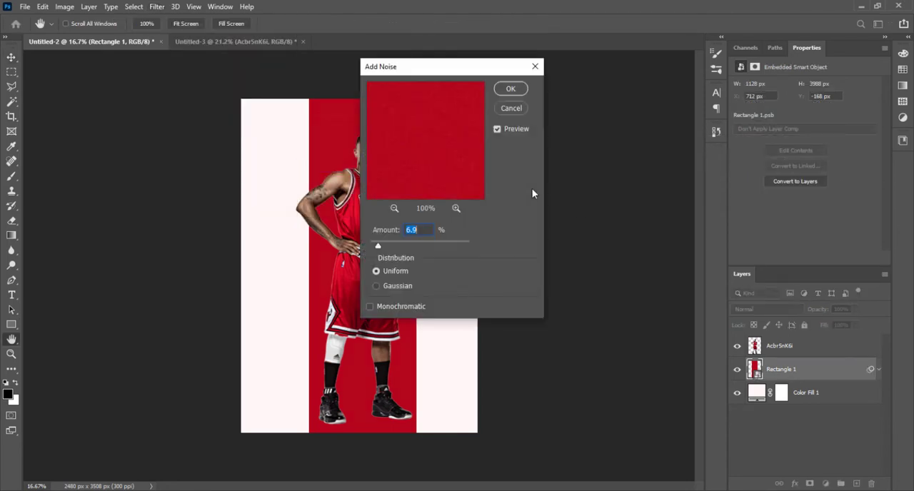
pyautogui.moveTo(468, 72); pyautogui.dragTo(634, 88)
pyautogui.scroll(3, 634, 87)
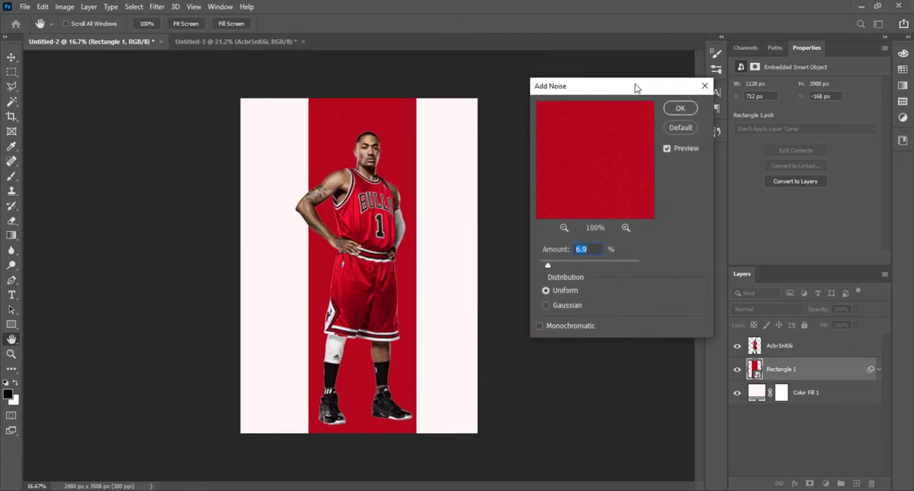
pyautogui.scroll(1, 635, 88)
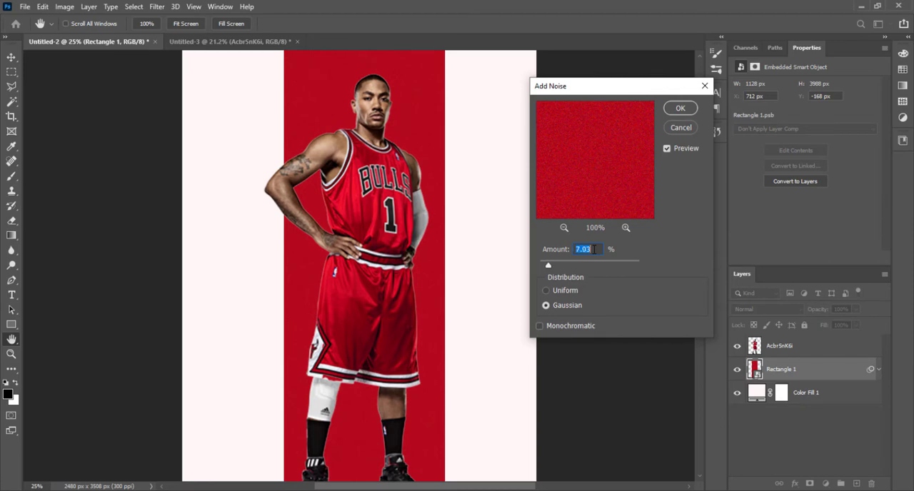
pyautogui.click(680, 108)
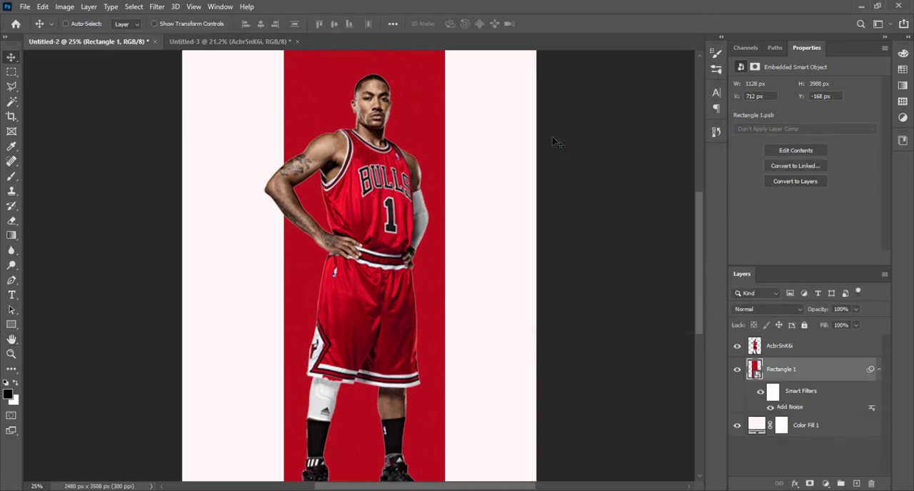
# Step: Group the Rectangle 1 and Color Fill 1 layers and name the group "back Groung"
pyautogui.hotkey('ctrl', '0')
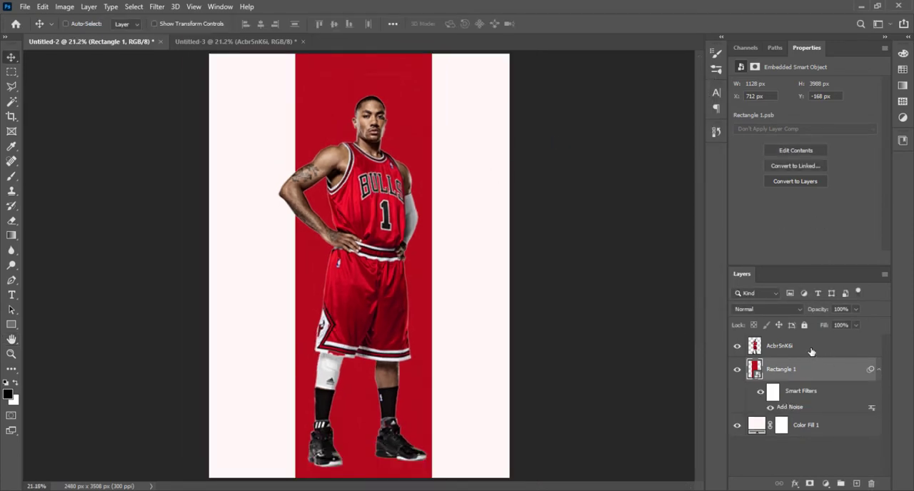
pyautogui.keyDown('shift'); pyautogui.click(824, 424); pyautogui.keyUp('shift')
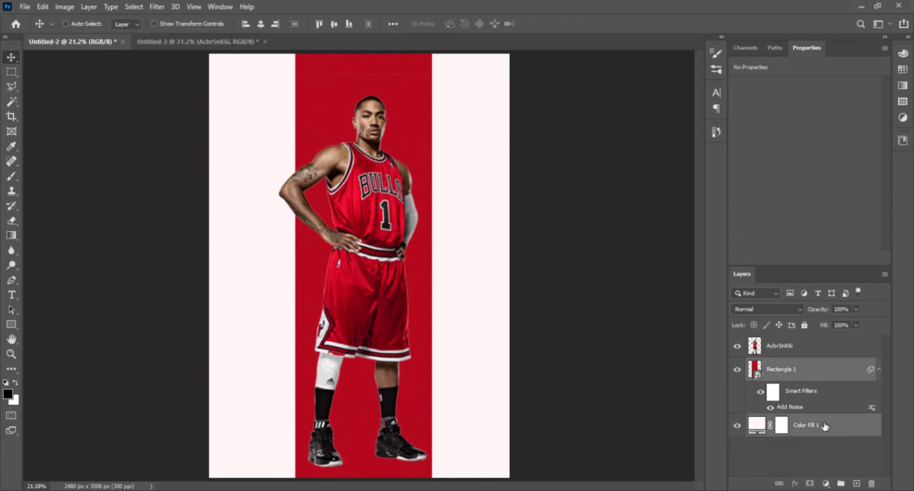
pyautogui.hotkey('ctrl', 'g')
pyautogui.doubleClick(782, 366)
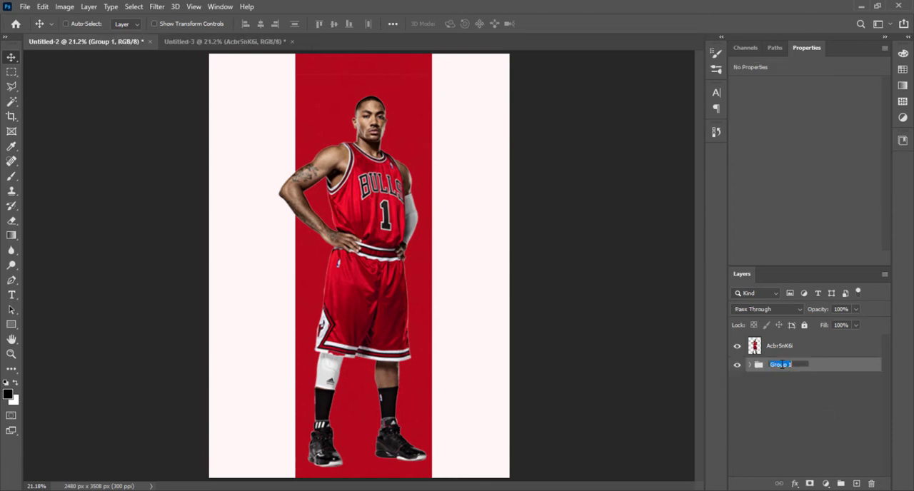
pyautogui.write('back')
pyautogui.press('Return')
# Step: Put the player layer in its own group, name both the layer and the group "image", and collapse the group
pyautogui.click(779, 346)
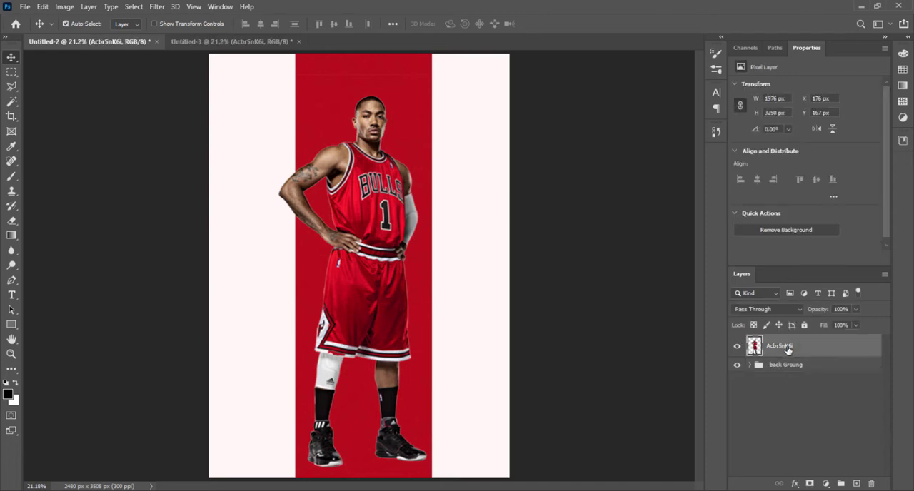
pyautogui.hotkey('ctrl', 'g')
pyautogui.doubleClick(786, 361)
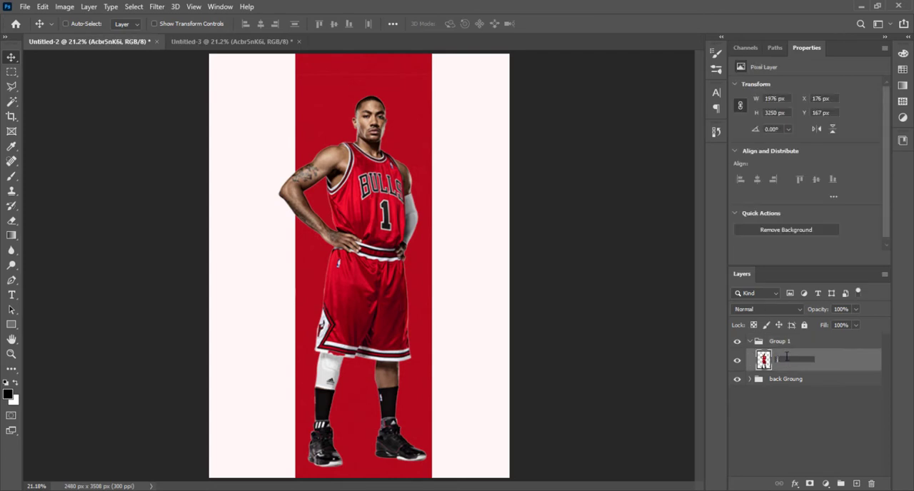
pyautogui.doubleClick(780, 342)
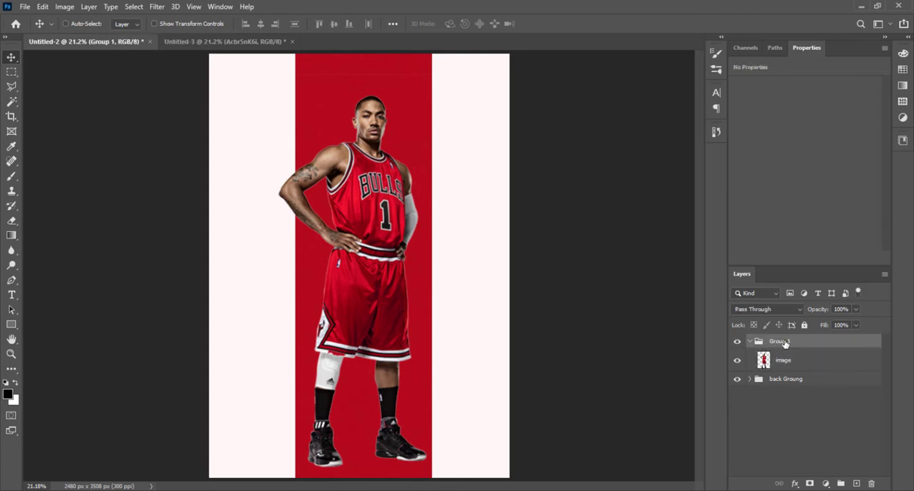
pyautogui.write('lam')
pyautogui.click(849, 468)
pyautogui.click(750, 341)
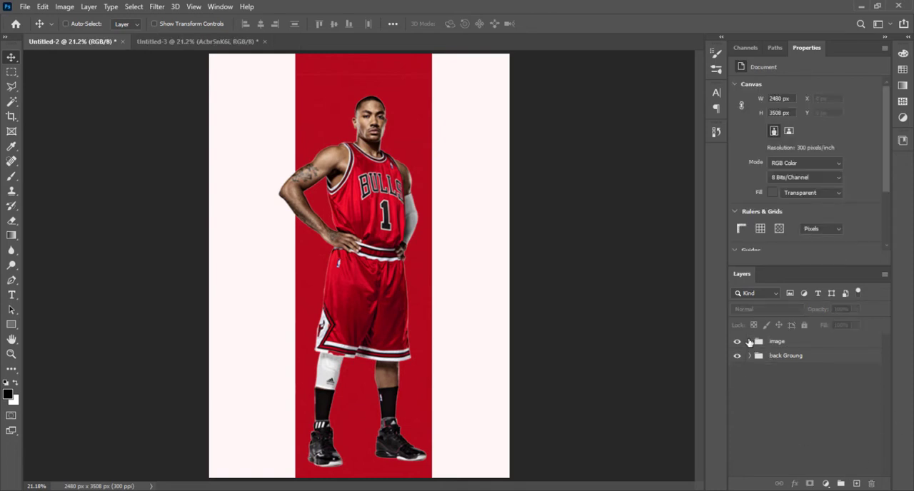
pyautogui.click(820, 365)
pyautogui.click(881, 473)
# Step: Add the text "NEVER" in 13 pt Montserrat ExtraBold on the pale area beside the player's shorts
pyautogui.click(12, 295)
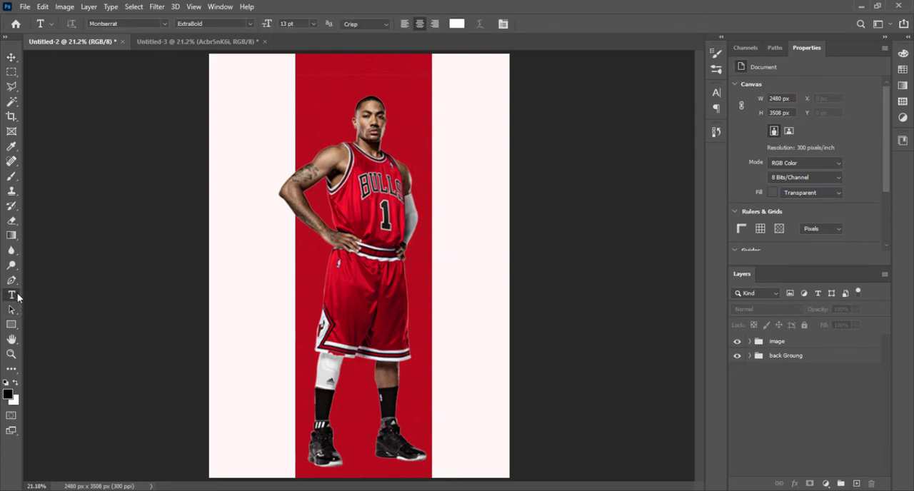
pyautogui.click(247, 310)
pyautogui.press('BackSpace')
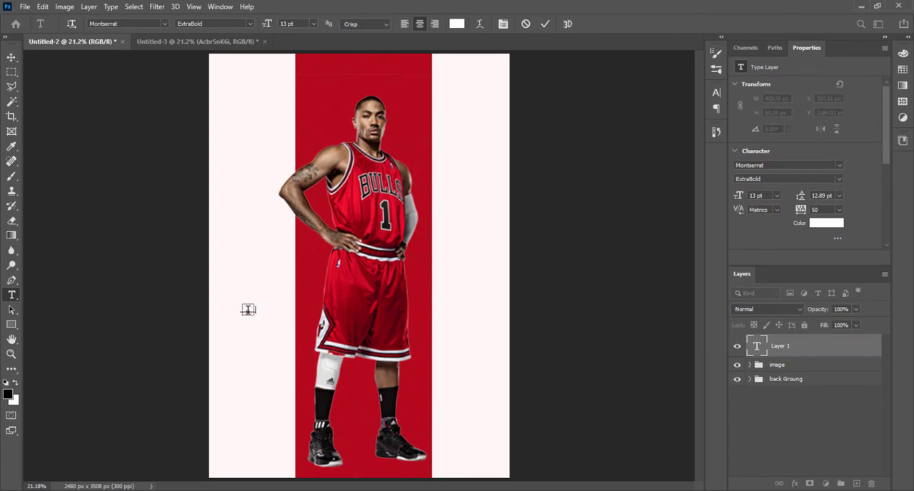
pyautogui.click(10, 58)
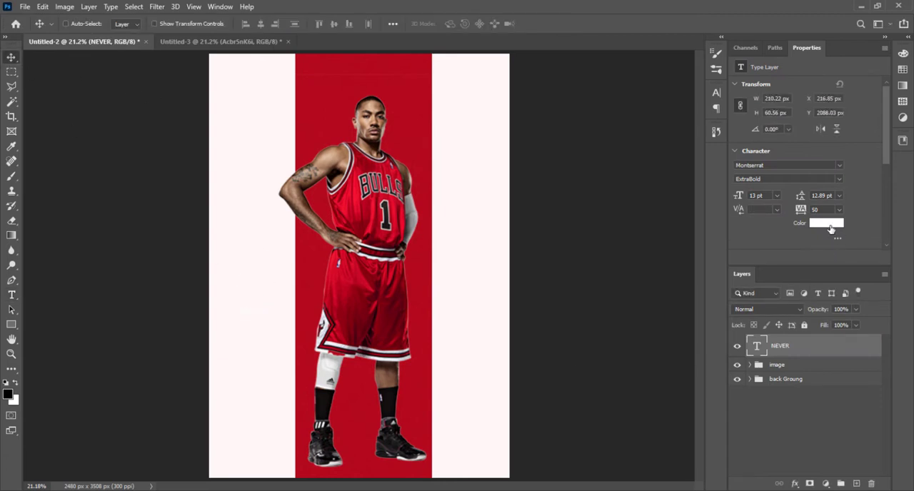
# Step: Change the NEVER text colour to light grey e2e2e2
pyautogui.click(830, 227)
pyautogui.moveTo(608, 204); pyautogui.dragTo(554, 188)
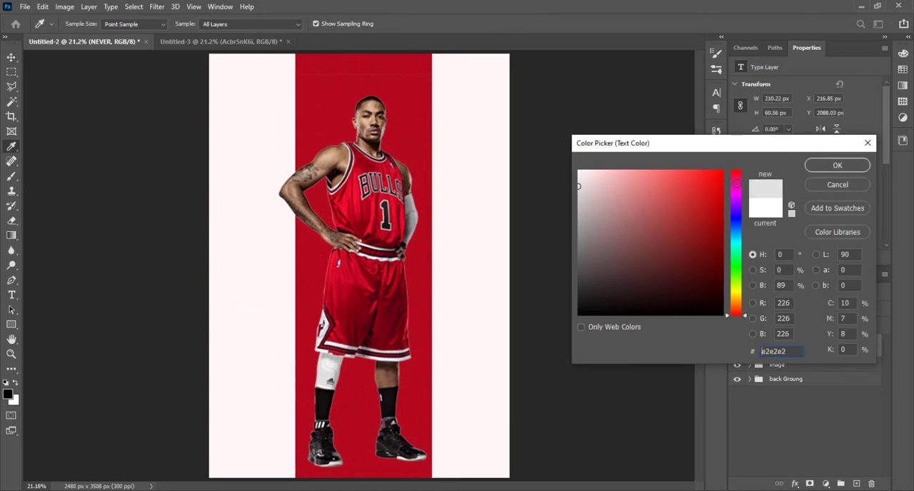
pyautogui.click(831, 166)
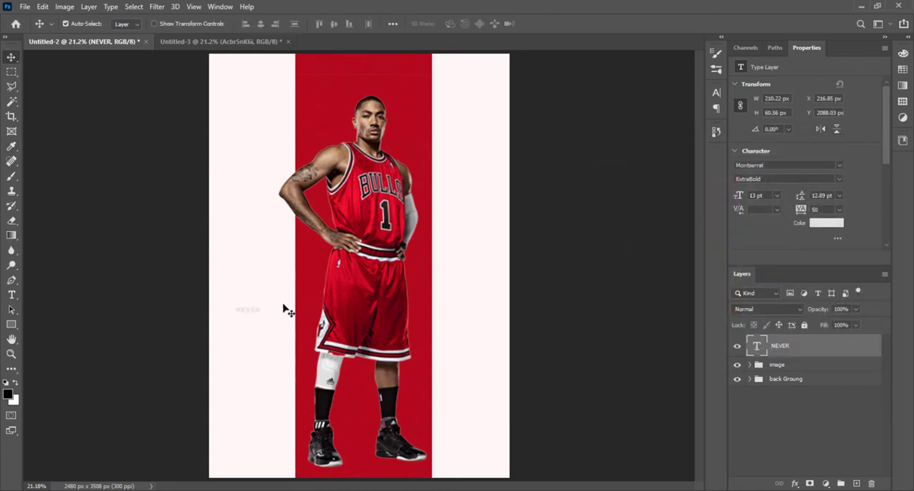
# Step: Enlarge the NEVER text to about 2023 × 583 px and centre it across the player's waist
pyautogui.hotkey('ctrl', 't')
pyautogui.moveTo(264, 314); pyautogui.dragTo(382, 408)
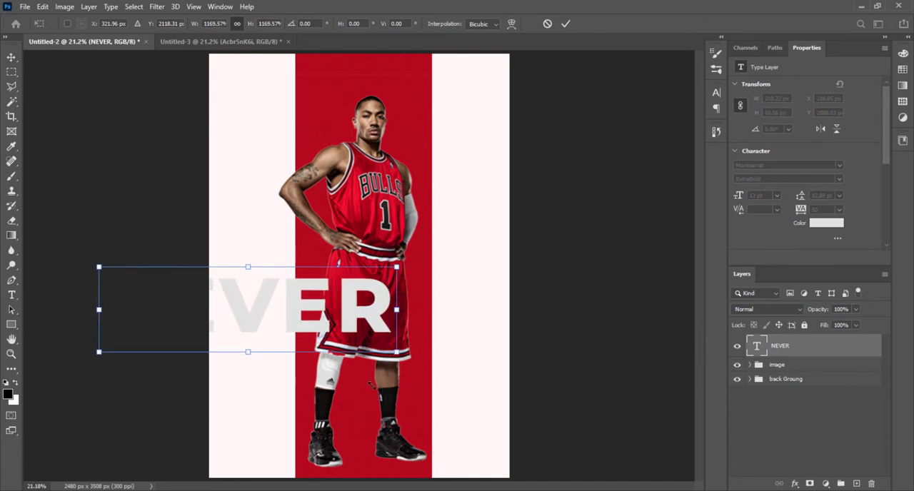
pyautogui.moveTo(346, 299); pyautogui.dragTo(457, 233)
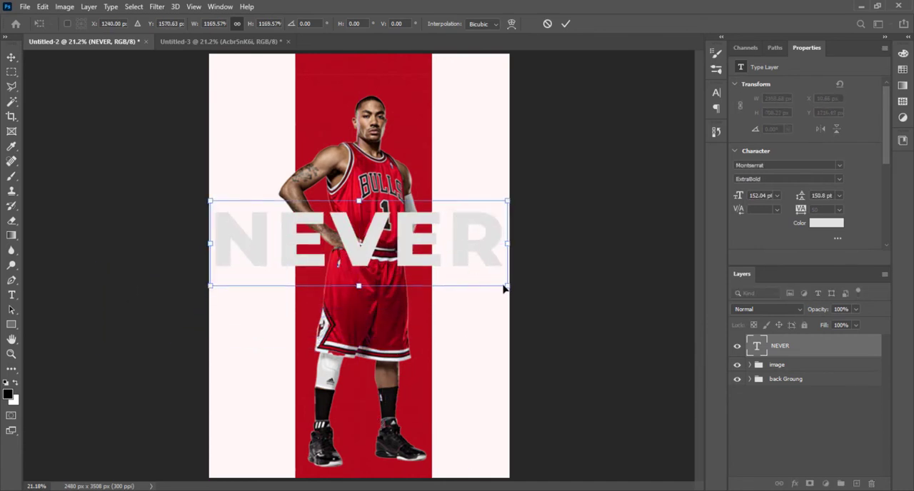
pyautogui.moveTo(488, 280); pyautogui.dragTo(465, 267)
pyautogui.press('Return')
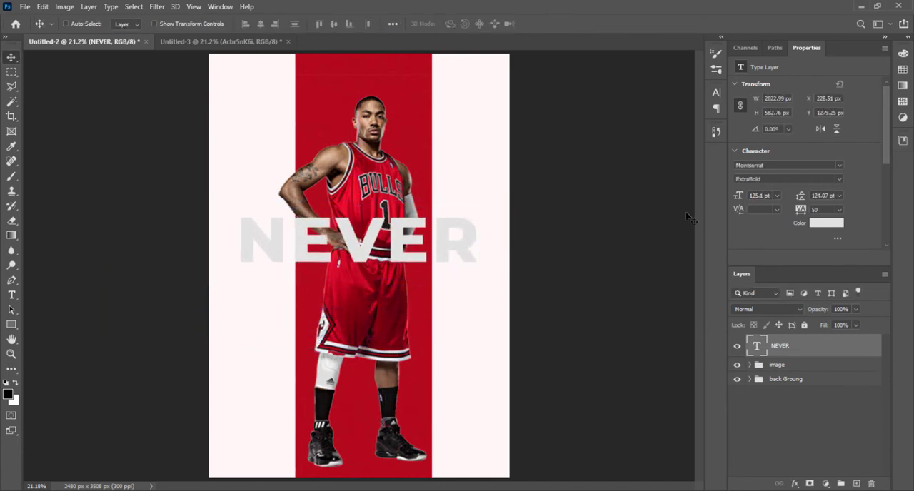
# Step: Change the font of the NEVER text to Evogria Regular
pyautogui.click(774, 166)
pyautogui.write('ev')
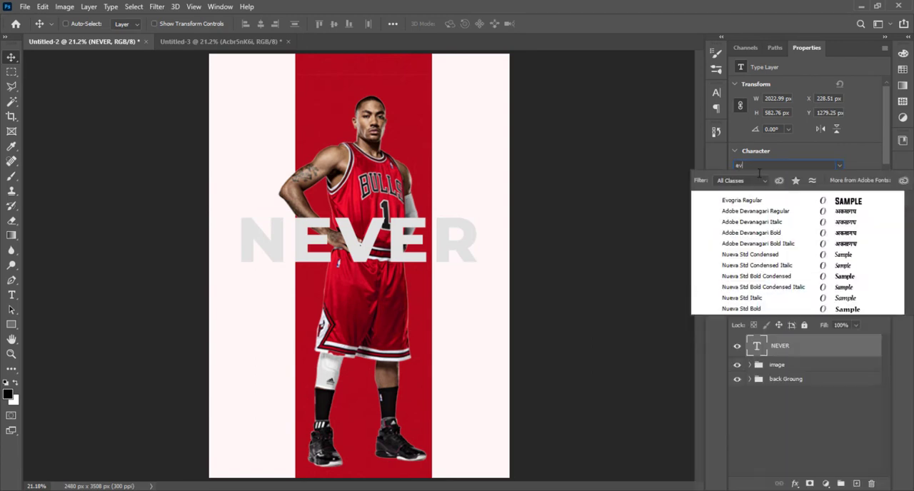
pyautogui.click(849, 202)
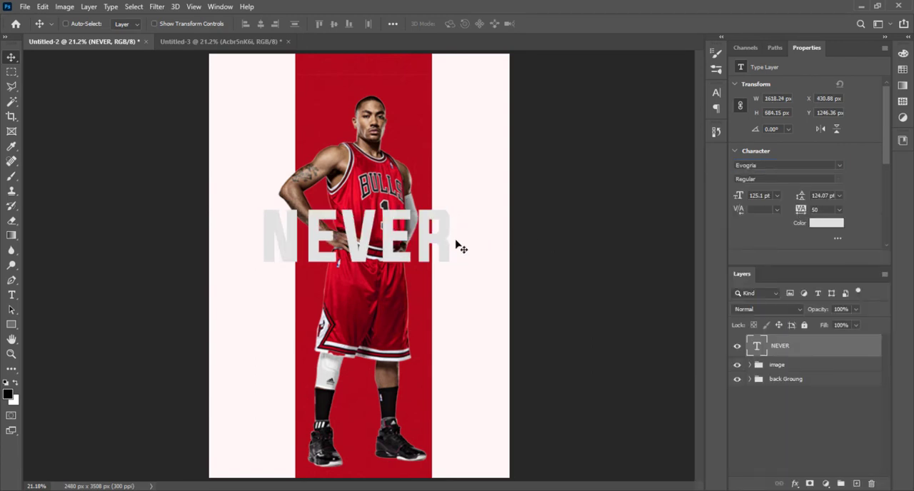
# Step: Enlarge the NEVER text to about 2043 × 864 px, centred across the player's waist
pyautogui.moveTo(432, 251); pyautogui.dragTo(435, 255)
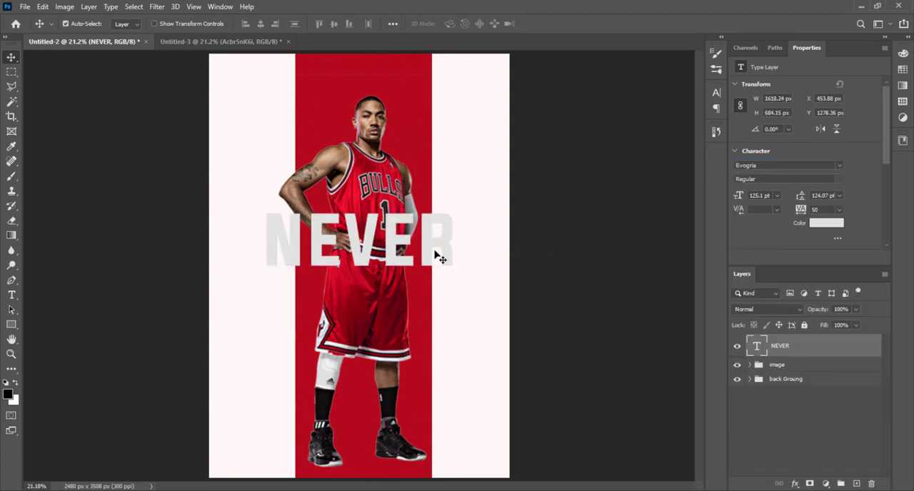
pyautogui.hotkey('ctrl', 't')
pyautogui.moveTo(461, 288); pyautogui.dragTo(475, 310)
pyautogui.press('Return')
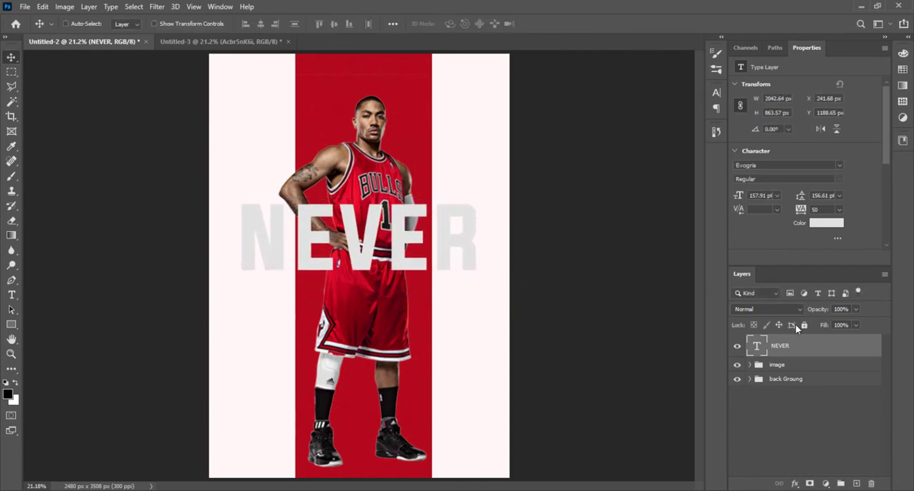
# Step: Place the NEVER text layer between the image and back Groung groups so it sits behind the player
pyautogui.moveTo(782, 346); pyautogui.dragTo(780, 364)
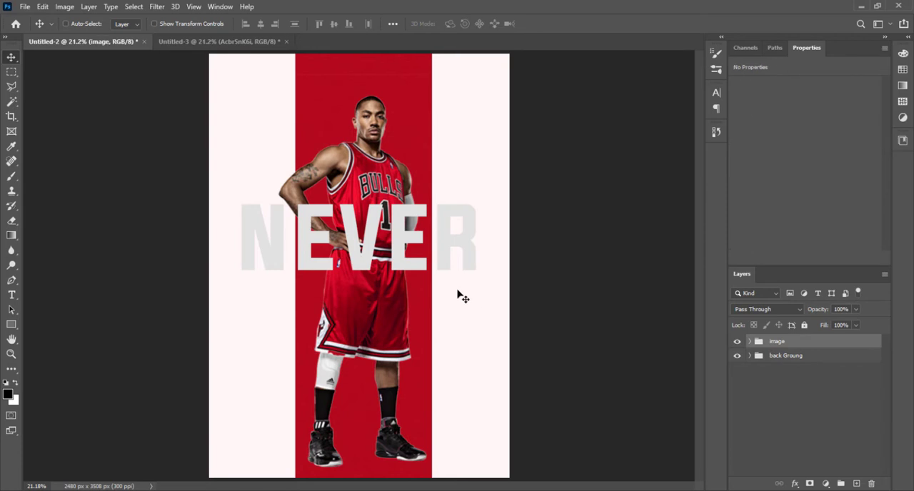
pyautogui.hotkey('ctrl', 'z')
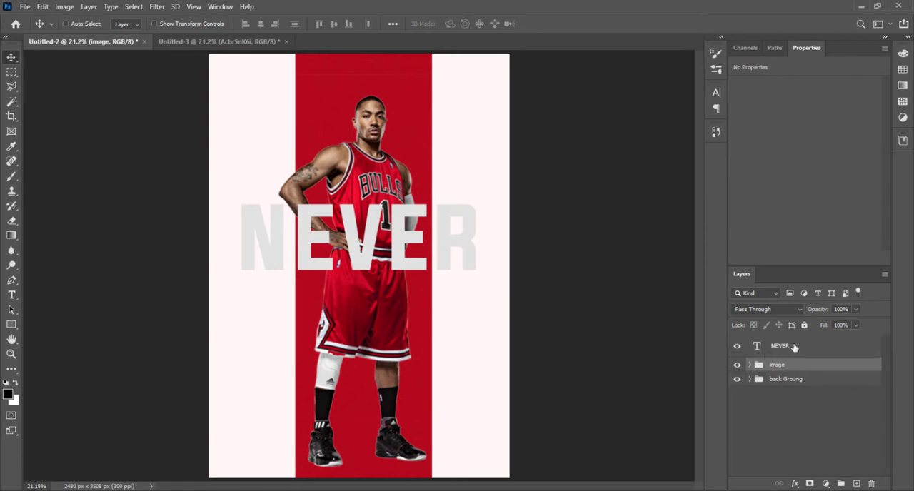
pyautogui.moveTo(795, 347); pyautogui.dragTo(802, 373)
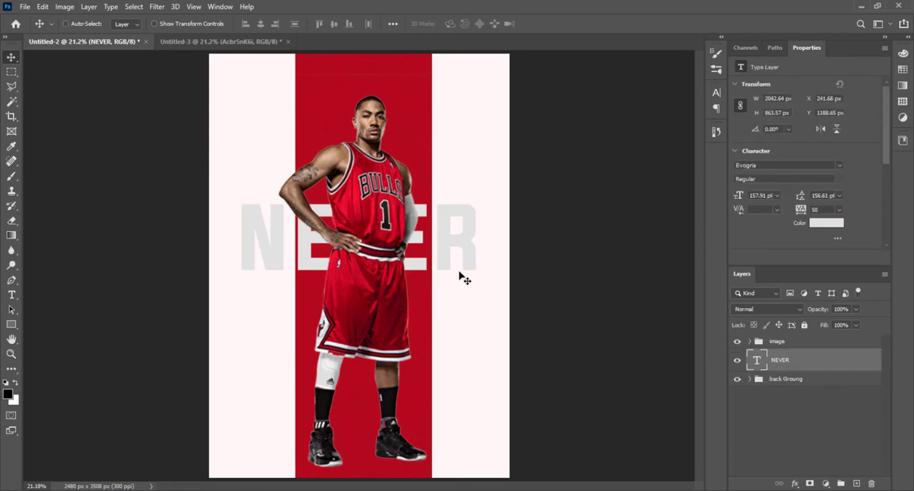
# Step: Raise the NEVER text about 146 px behind the player's torso and change its colour to grey d6d6d6
pyautogui.moveTo(459, 275); pyautogui.dragTo(471, 256)
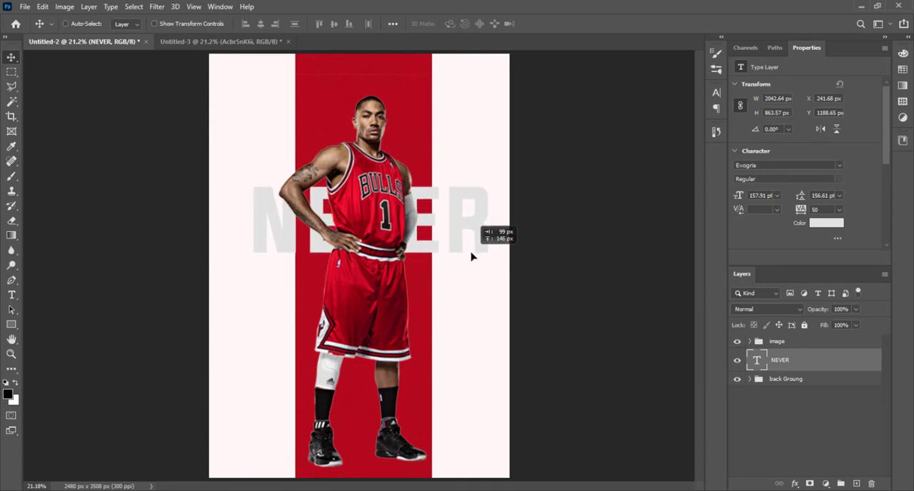
pyautogui.moveTo(472, 256); pyautogui.dragTo(471, 256)
pyautogui.click(816, 224)
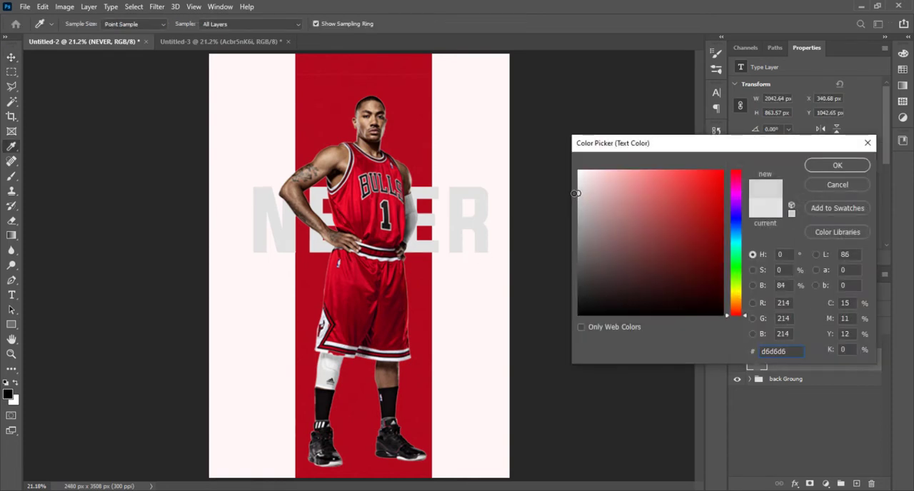
pyautogui.click(814, 165)
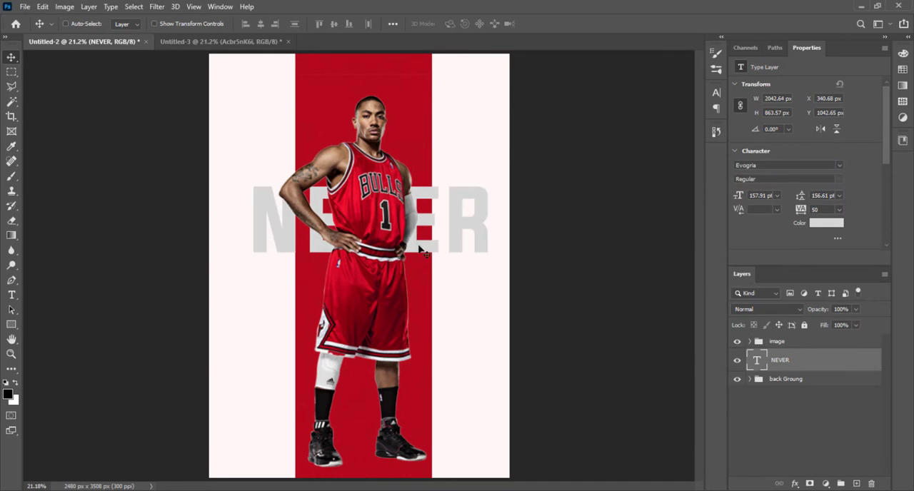
pyautogui.moveTo(429, 247); pyautogui.dragTo(423, 325)
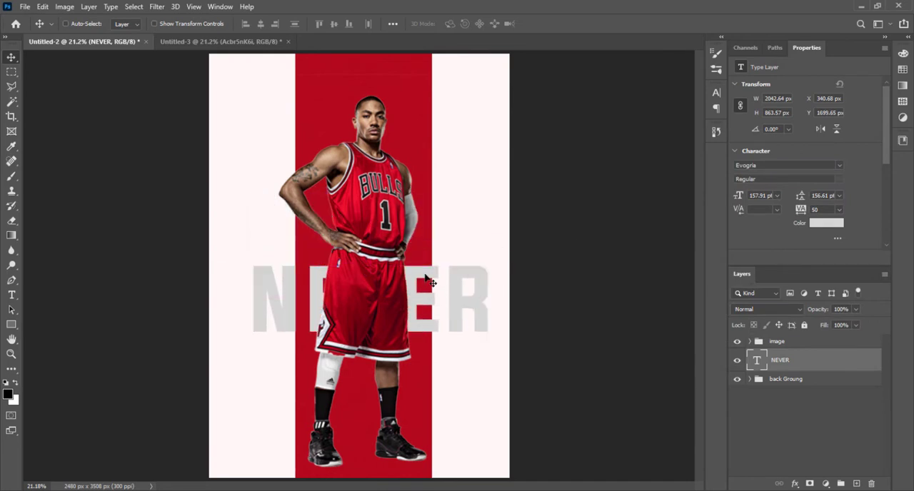
pyautogui.hotkey('ctrl', 'z')
pyautogui.hotkey('ctrl', 'z')
# Step: Duplicate the NEVER text directly below the original and replace the copy's wording with "GIVE UP"
pyautogui.moveTo(429, 275); pyautogui.dragTo(435, 330)
pyautogui.doubleClick(365, 330)
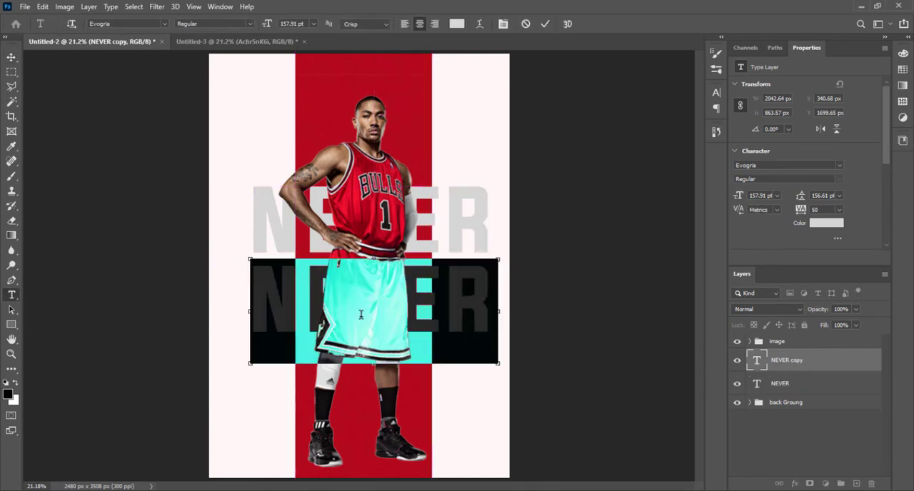
pyautogui.press('BackSpace')
pyautogui.write('GIVE UP')
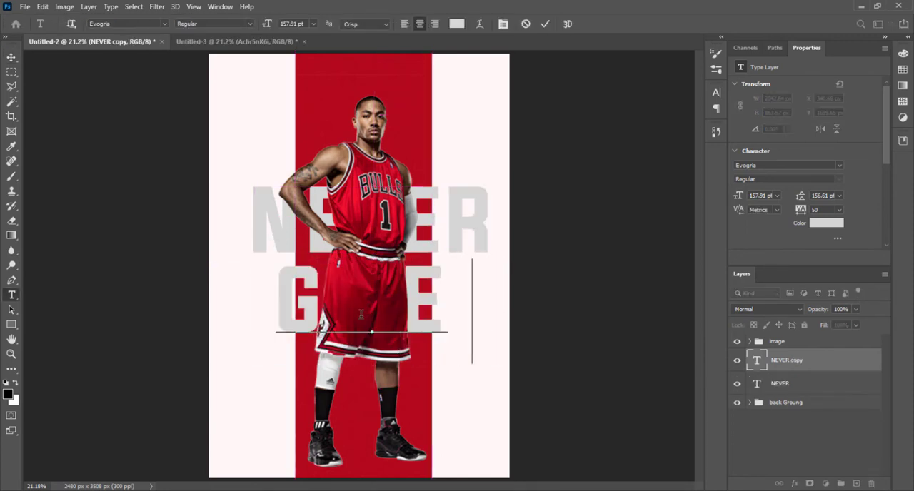
pyautogui.click(12, 56)
# Step: Scale the GIVE UP text proportionally to about 82% so its width matches the NEVER text above
pyautogui.hotkey('ctrl', 't')
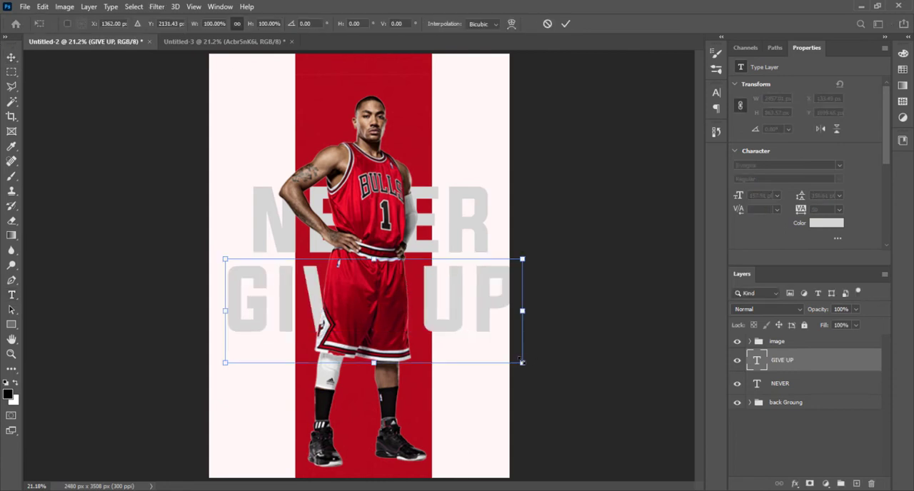
pyautogui.moveTo(524, 364); pyautogui.dragTo(484, 325)
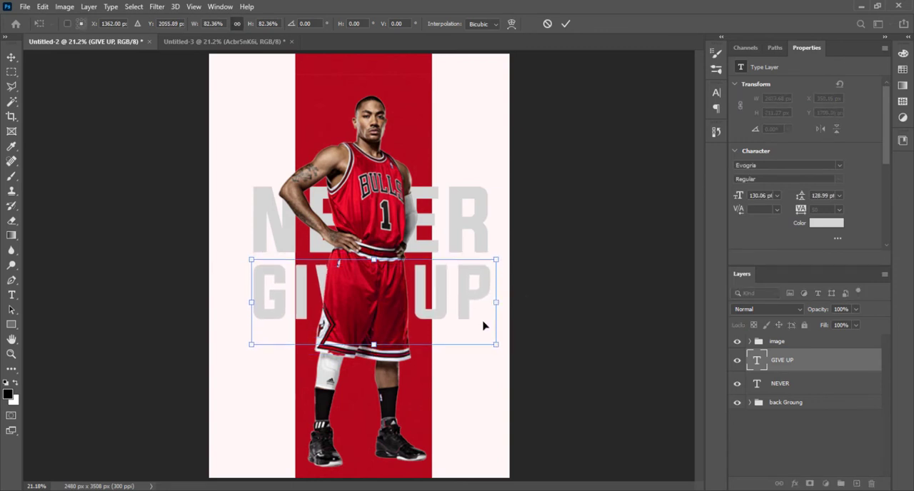
pyautogui.press('Return')
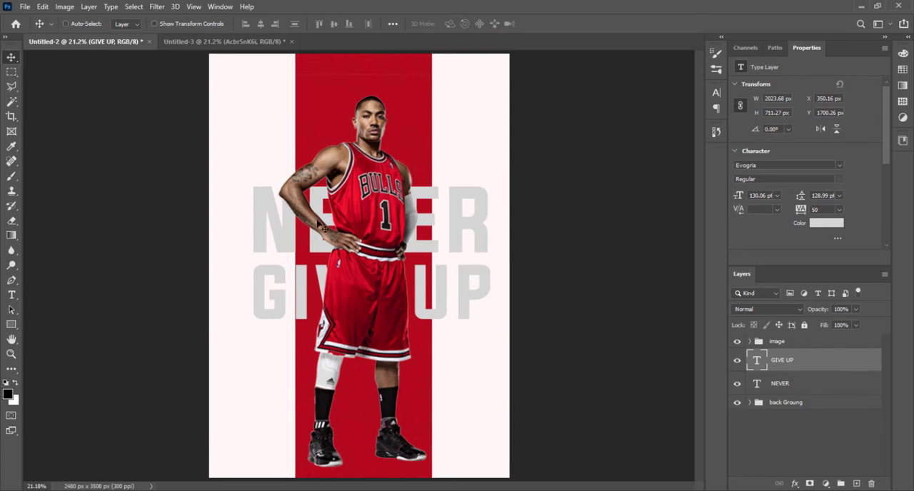
# Step: Group the GIVE UP and NEVER text layers and name the group "Text 1"
pyautogui.keyDown('shift'); pyautogui.click(803, 385); pyautogui.keyUp('shift')
pyautogui.hotkey('ctrl', 'g')
pyautogui.doubleClick(779, 356)
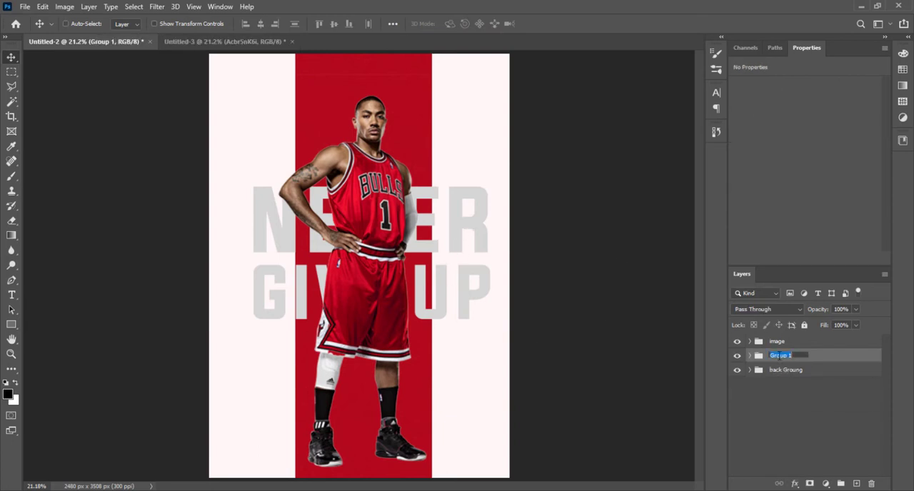
pyautogui.write('Text')
pyautogui.click(793, 403)
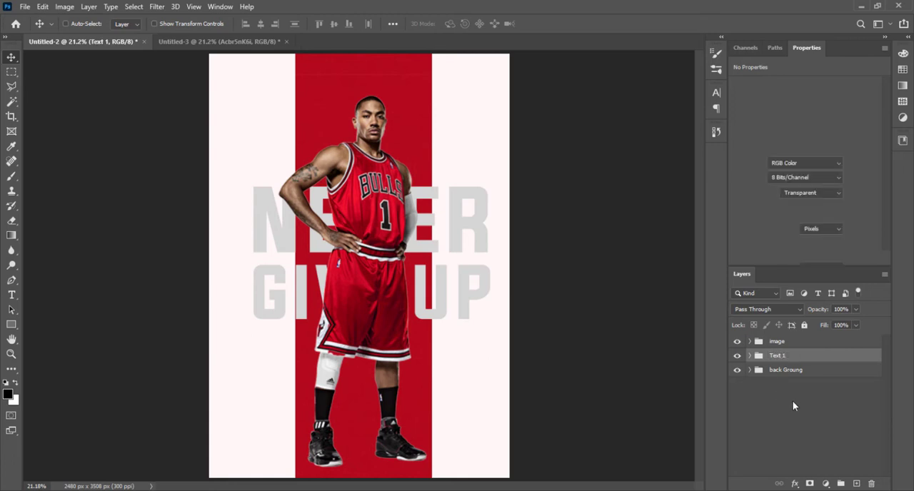
pyautogui.click(480, 329)
pyautogui.press('Return')
# Step: Centre the Text 1 group vertically and horizontally on the whole canvas
pyautogui.click(777, 356)
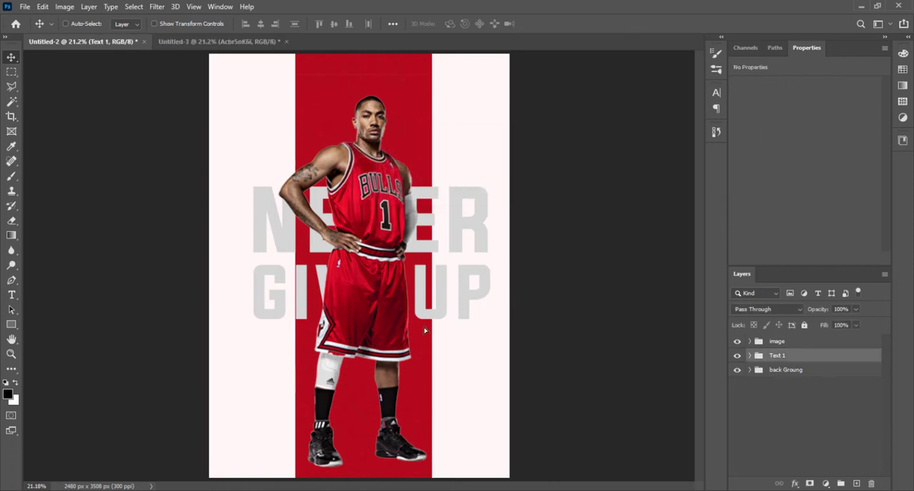
pyautogui.moveTo(432, 330); pyautogui.dragTo(420, 330)
pyautogui.hotkey('ctrl', 'a')
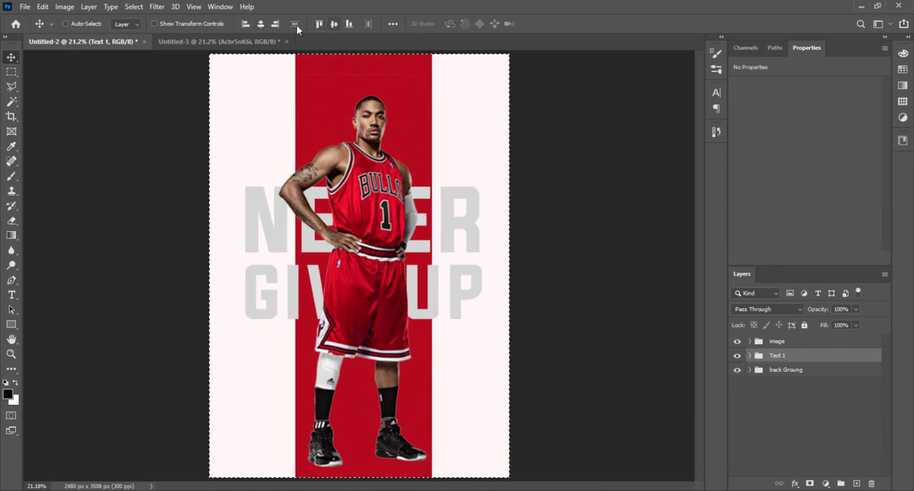
pyautogui.click(334, 26)
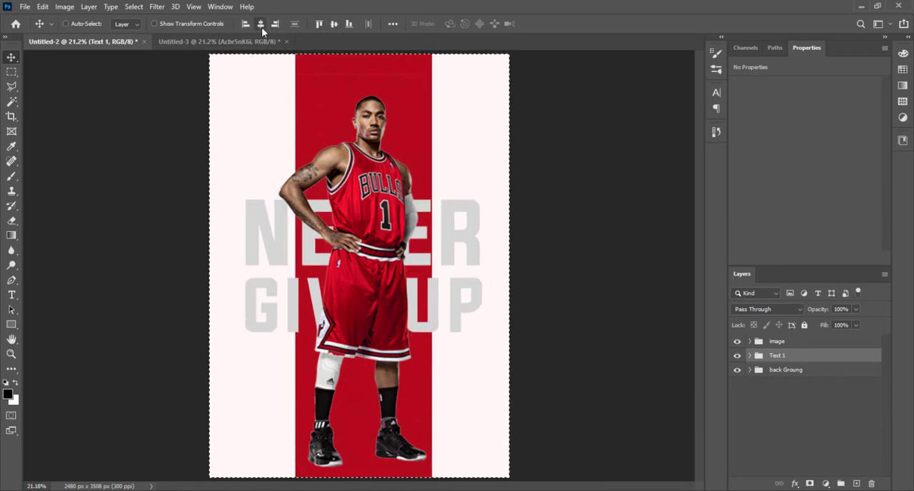
pyautogui.click(261, 26)
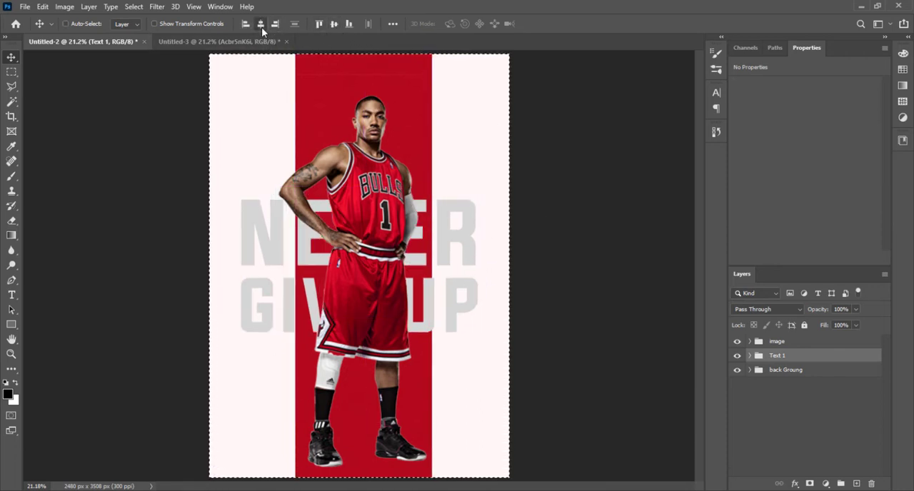
# Step: Centre the red stripe layer Rectangle 1 in the back Groung group on the canvas both ways, and deselect
pyautogui.click(749, 370)
pyautogui.click(800, 389)
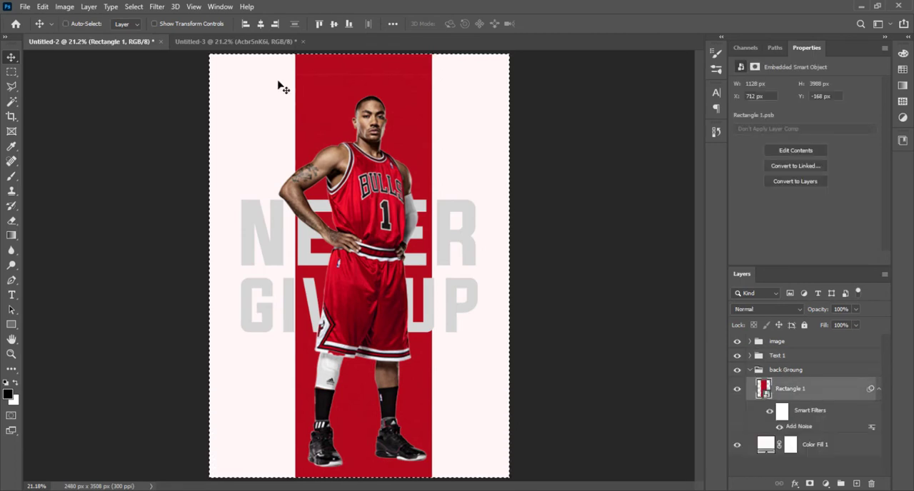
pyautogui.click(261, 25)
pyautogui.click(333, 25)
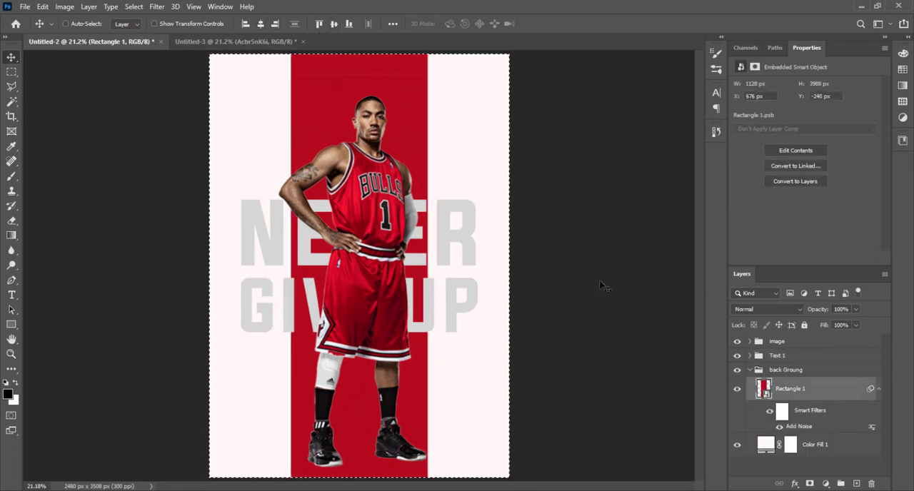
pyautogui.click(755, 372)
pyautogui.click(749, 371)
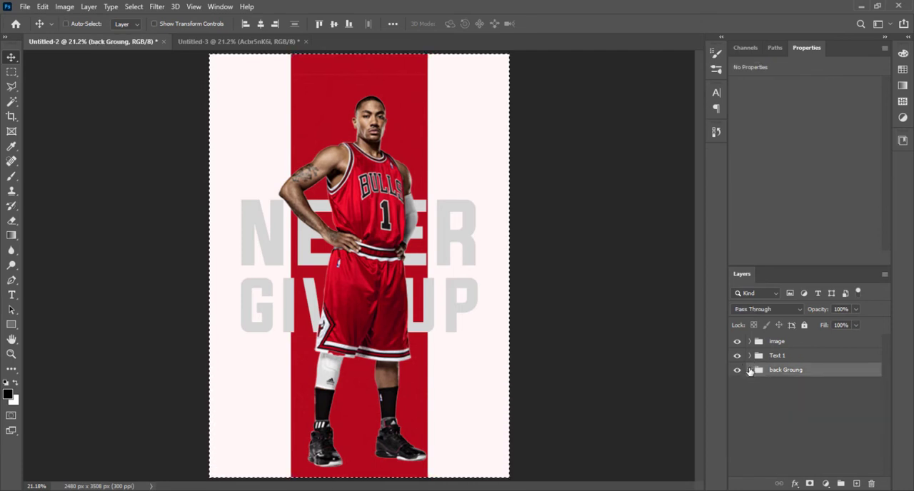
pyautogui.hotkey('ctrl', 'd')
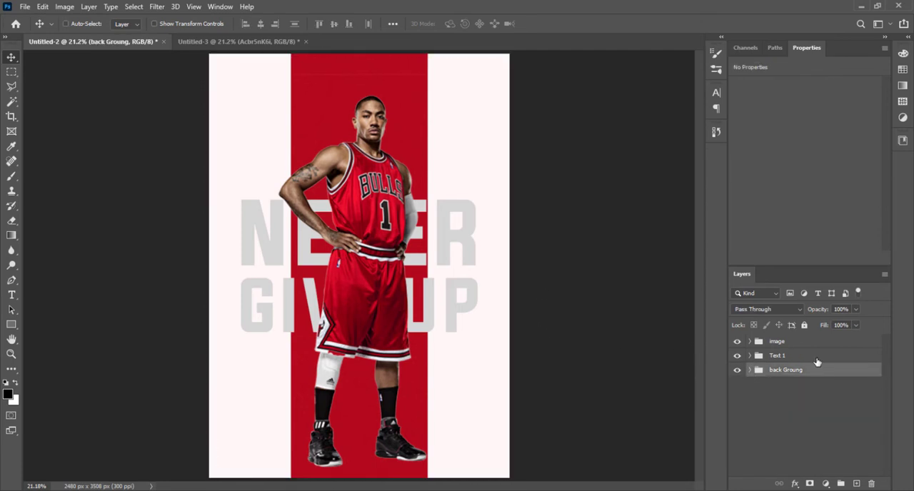
# Step: Add a linear 90° gradient fill layer above the image group, fading from the stripe's red b90912 to transparent
pyautogui.click(818, 357)
pyautogui.click(815, 342)
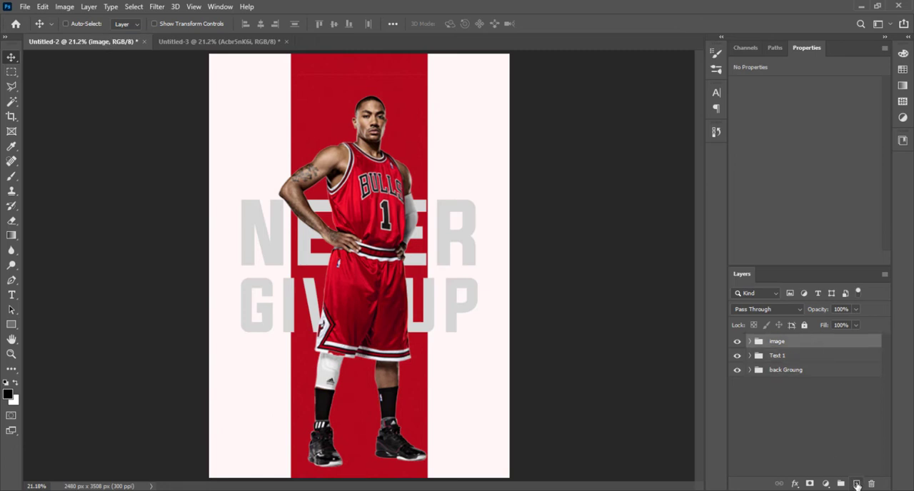
pyautogui.click(826, 484)
pyautogui.click(848, 297)
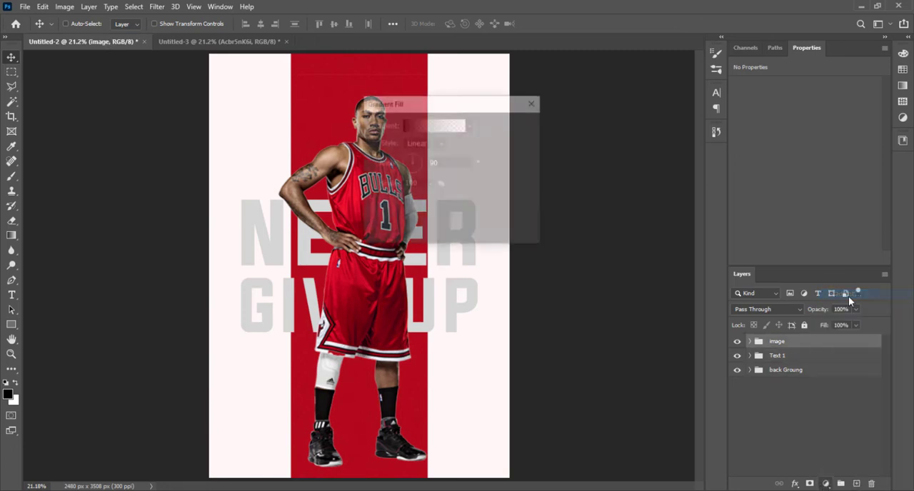
pyautogui.click(422, 126)
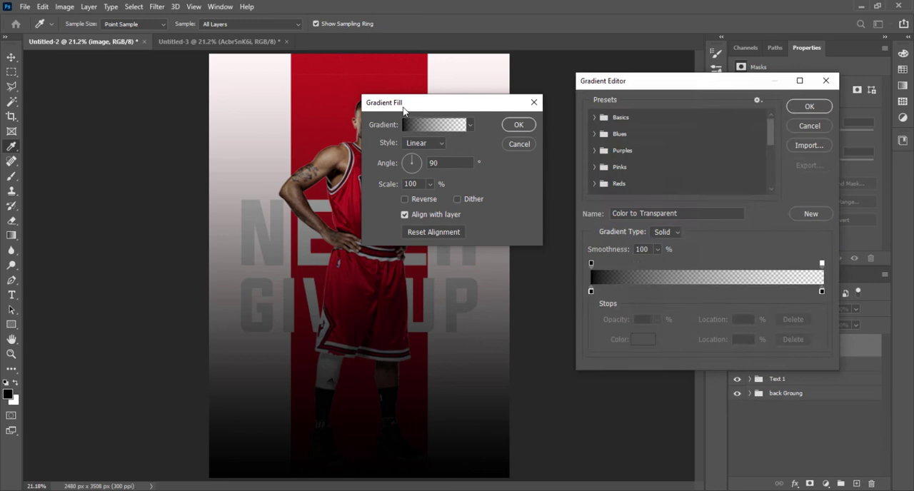
pyautogui.click(590, 292)
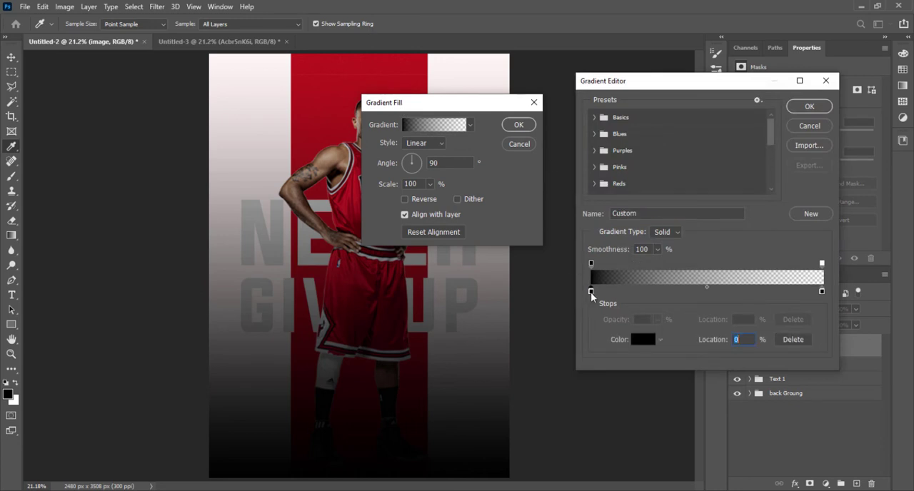
pyautogui.click(643, 339)
pyautogui.click(375, 66)
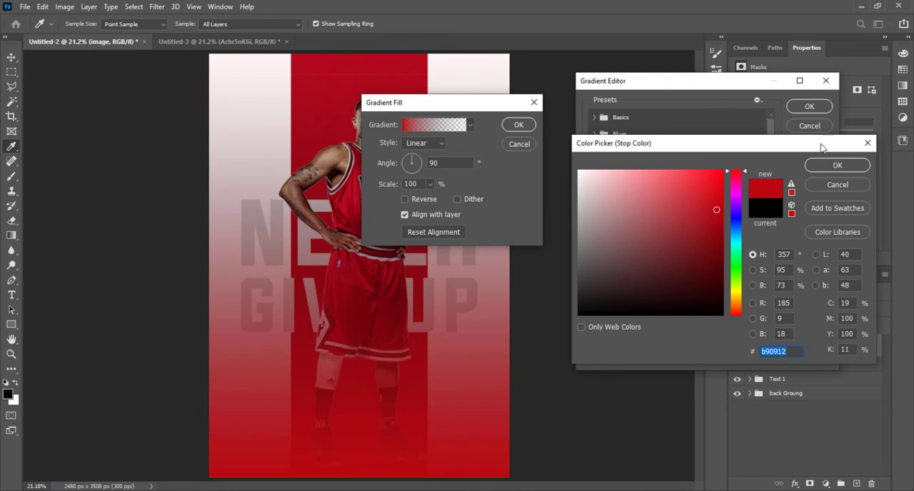
pyautogui.click(835, 165)
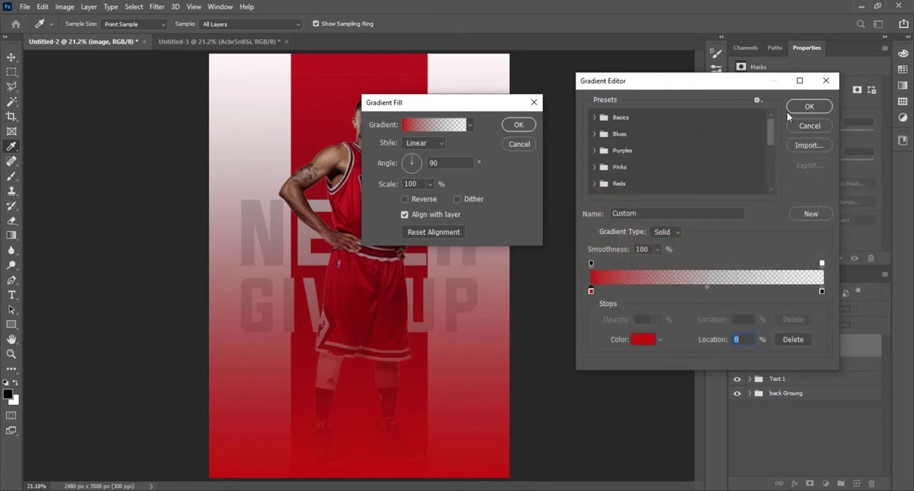
pyautogui.click(819, 111)
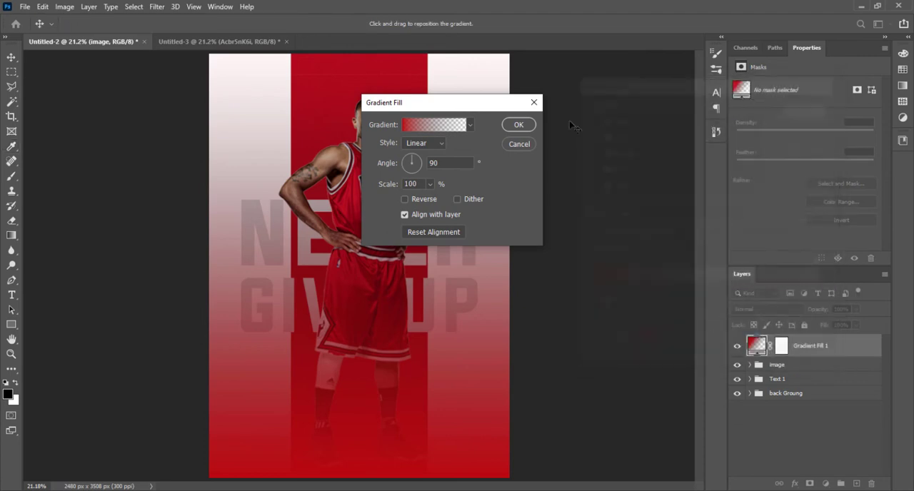
pyautogui.click(519, 125)
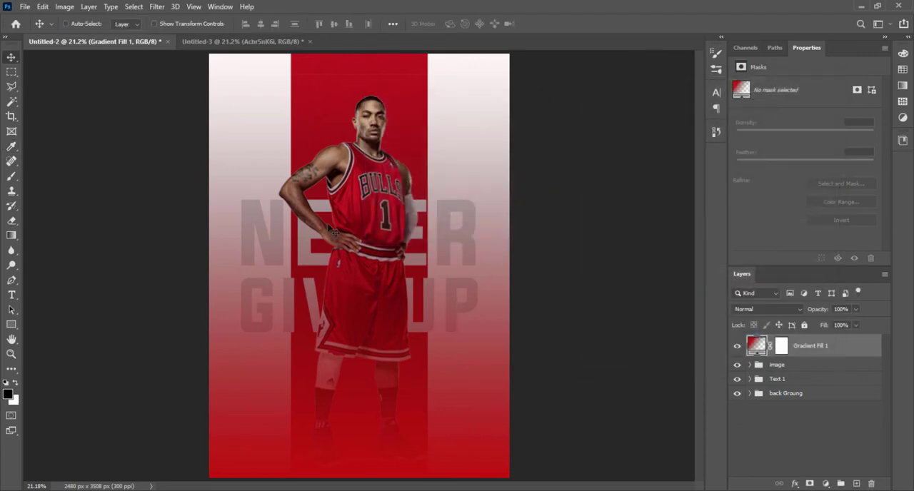
# Step: Reopen the Gradient Fill 1 settings and shift the red gradient lower on the poster
pyautogui.hotkey('ctrl', '-')
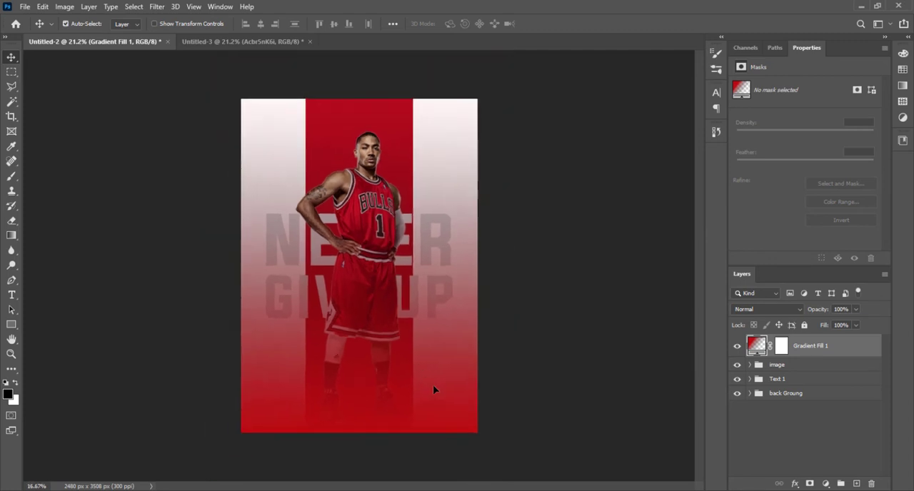
pyautogui.hotkey('ctrl', '-')
pyautogui.press('g')
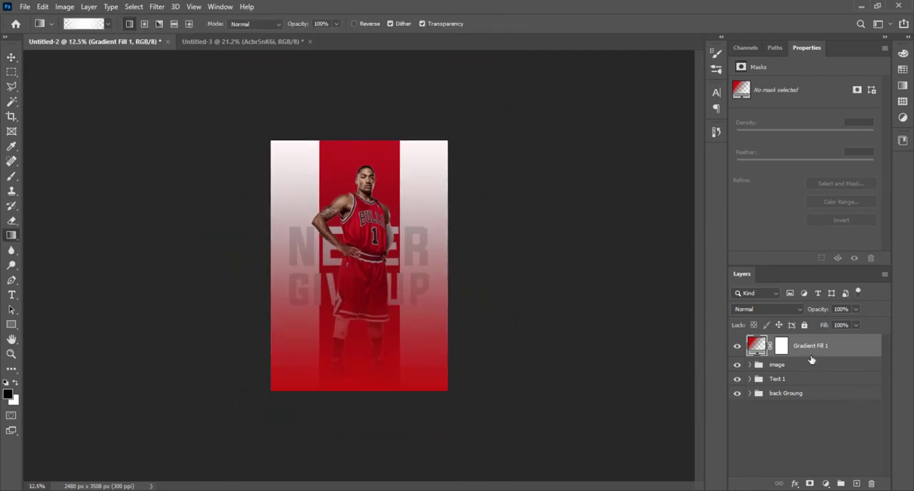
pyautogui.doubleClick(758, 347)
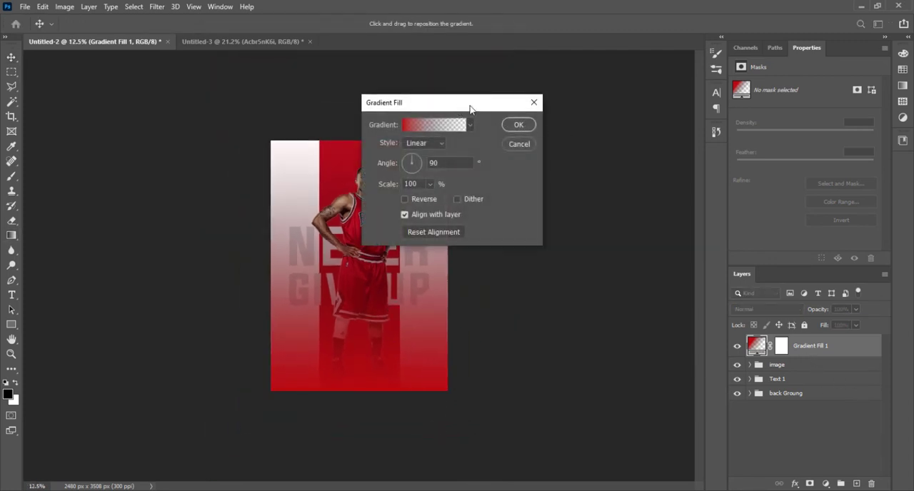
pyautogui.moveTo(469, 109); pyautogui.dragTo(612, 121)
pyautogui.moveTo(368, 341); pyautogui.dragTo(370, 365)
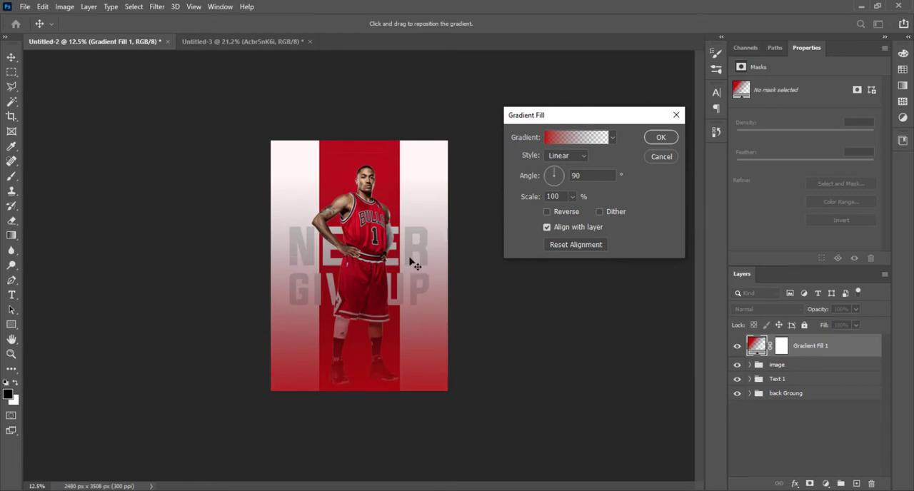
pyautogui.moveTo(395, 245); pyautogui.dragTo(396, 259)
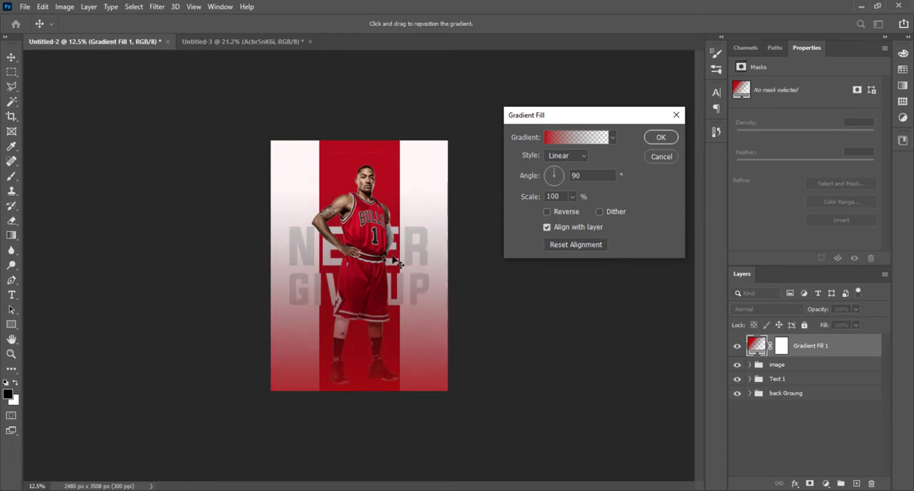
# Step: Move the gradient's transparent opacity stop to the 62% location and apply the gradient fill changes
pyautogui.click(575, 139)
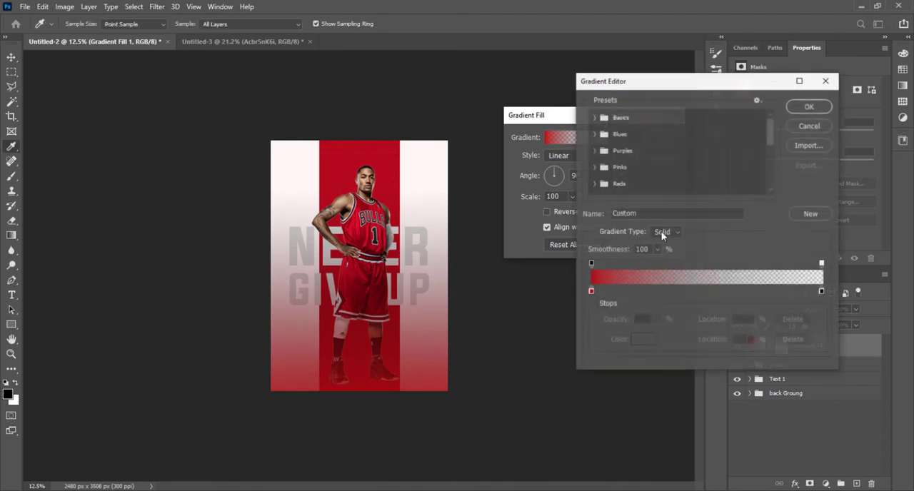
pyautogui.moveTo(822, 265); pyautogui.dragTo(733, 264)
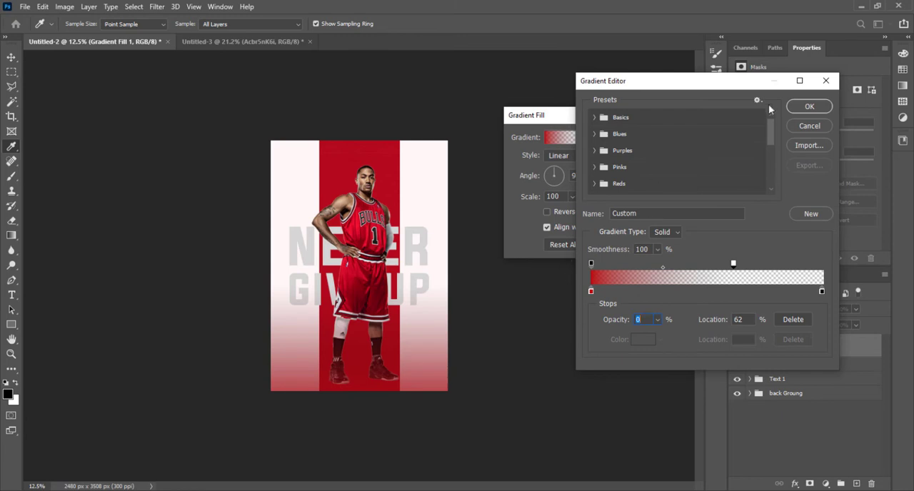
pyautogui.click(809, 107)
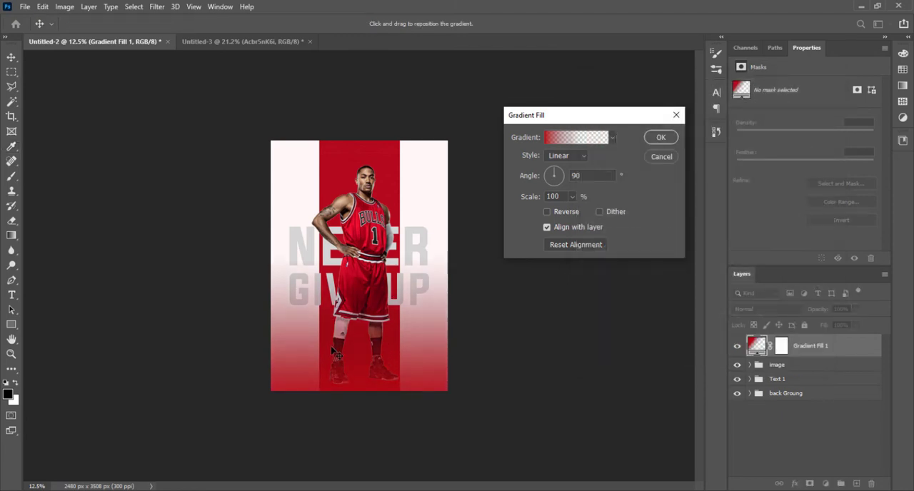
pyautogui.click(658, 138)
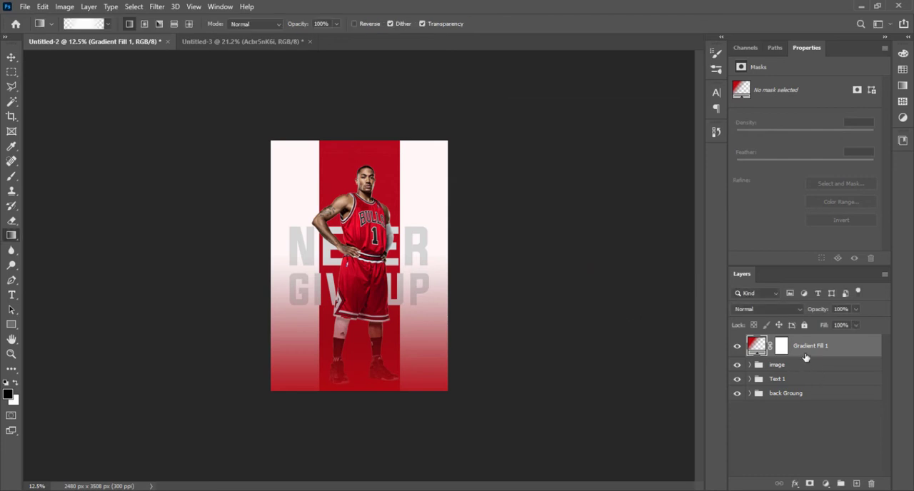
# Step: Try the Text 1 group above Gradient Fill 1, then directly beneath it and above the image group
pyautogui.moveTo(797, 386); pyautogui.dragTo(792, 337)
pyautogui.click(540, 397)
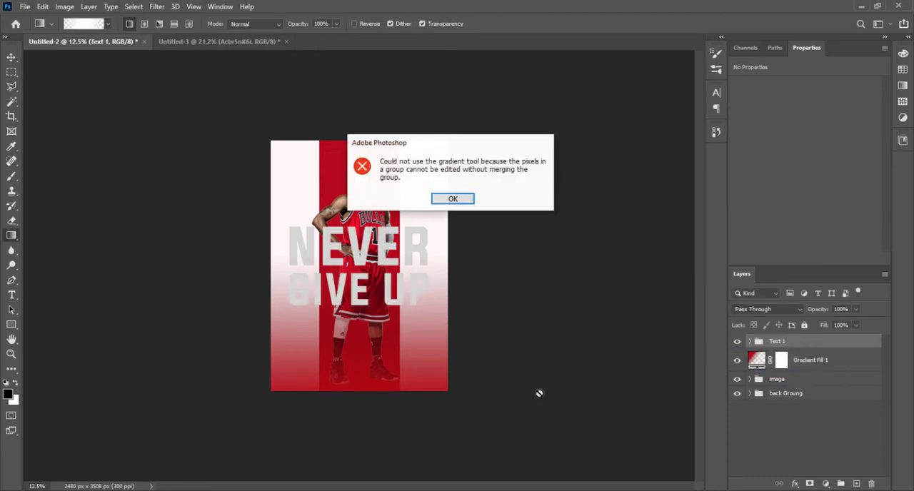
pyautogui.press('Return')
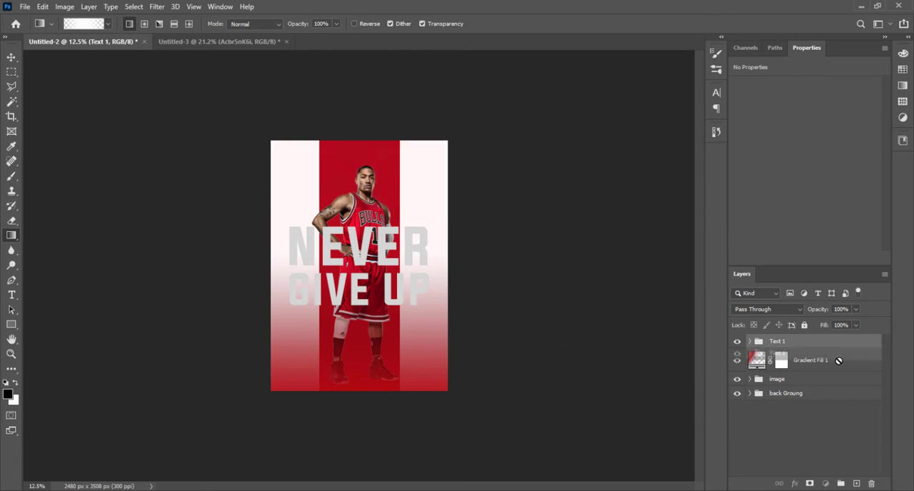
pyautogui.hotkey('ctrl', 'z')
pyautogui.click(520, 340)
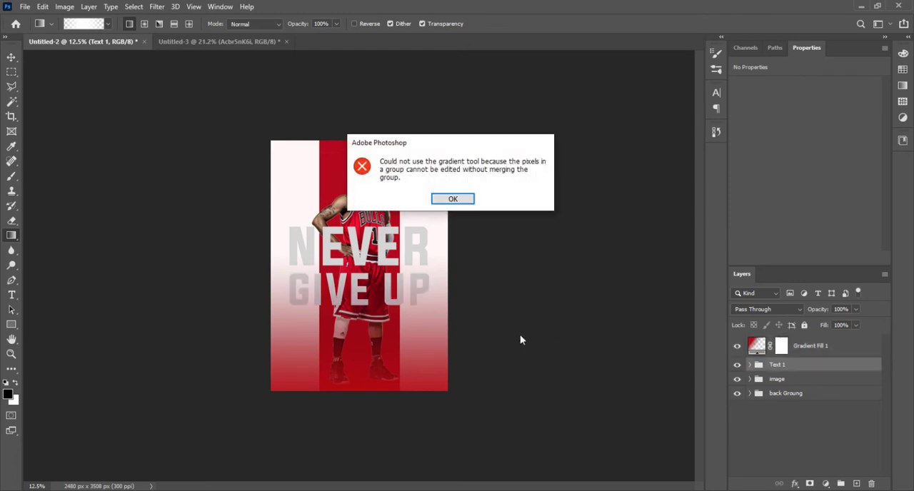
pyautogui.click(520, 334)
pyautogui.press('Return')
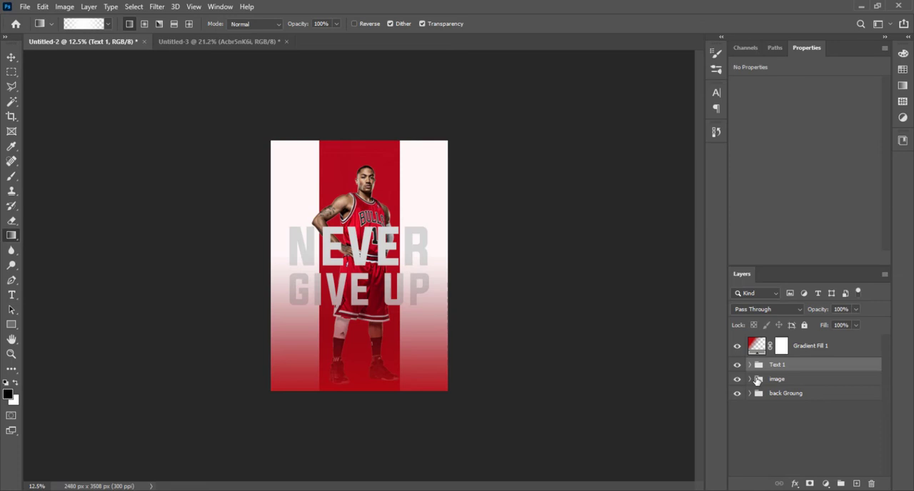
# Step: Try to redraw, move and transform the Gradient Fill 1 layer directly on the canvas
pyautogui.click(826, 349)
pyautogui.click(355, 313)
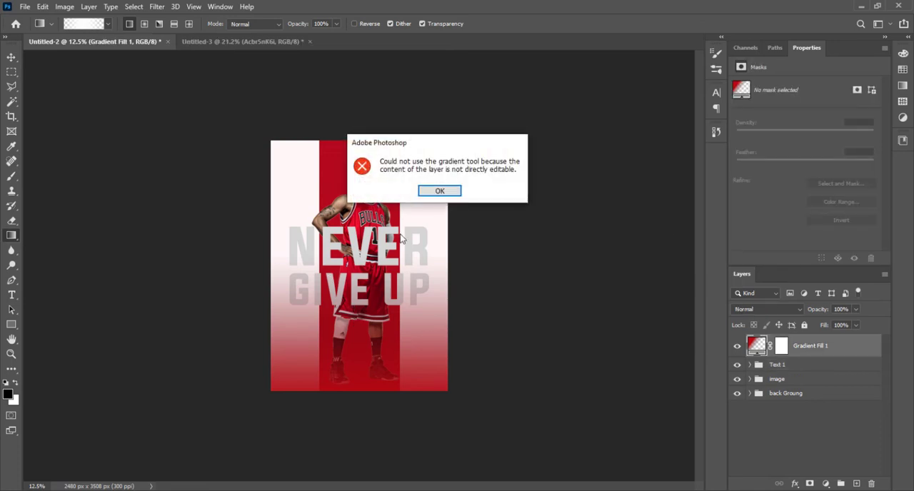
pyautogui.press('Return')
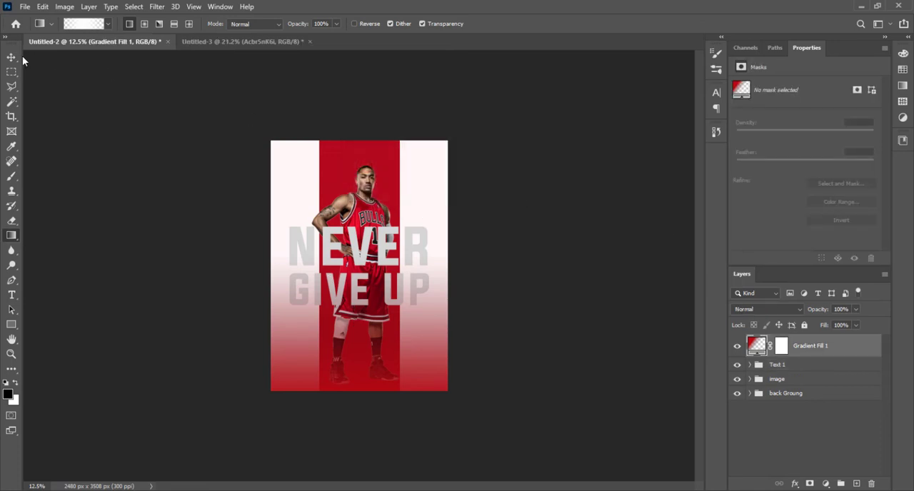
pyautogui.click(11, 57)
pyautogui.moveTo(416, 324); pyautogui.dragTo(414, 341)
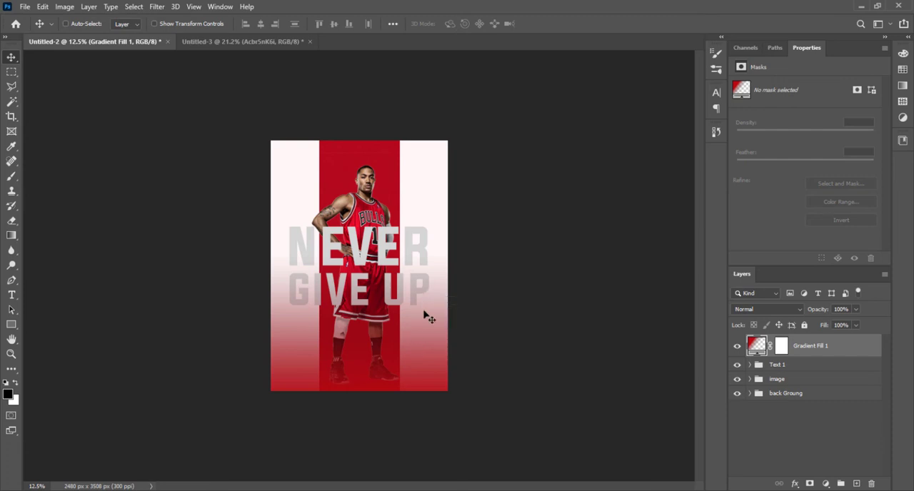
pyautogui.hotkey('ctrl', 't')
pyautogui.click(445, 190)
# Step: Rasterize the Gradient Fill 1 layer and lower its upper edge, scaling its height to about 79%
pyautogui.rightClick(828, 346)
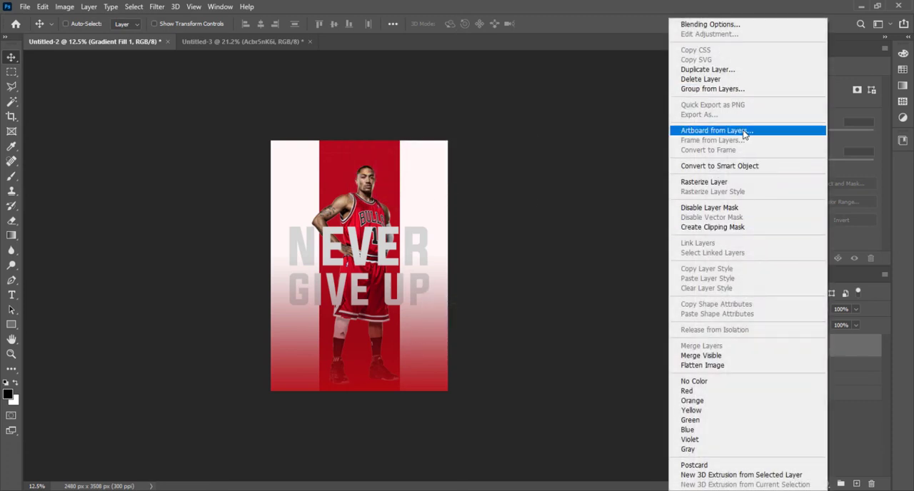
pyautogui.click(747, 183)
pyautogui.hotkey('ctrl', 't')
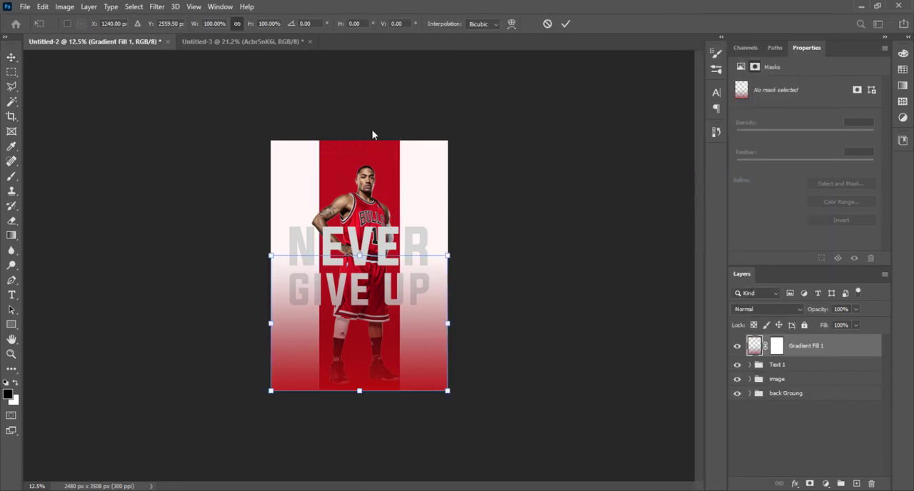
pyautogui.moveTo(362, 258); pyautogui.dragTo(361, 284)
pyautogui.hotkey('ctrl', 'z')
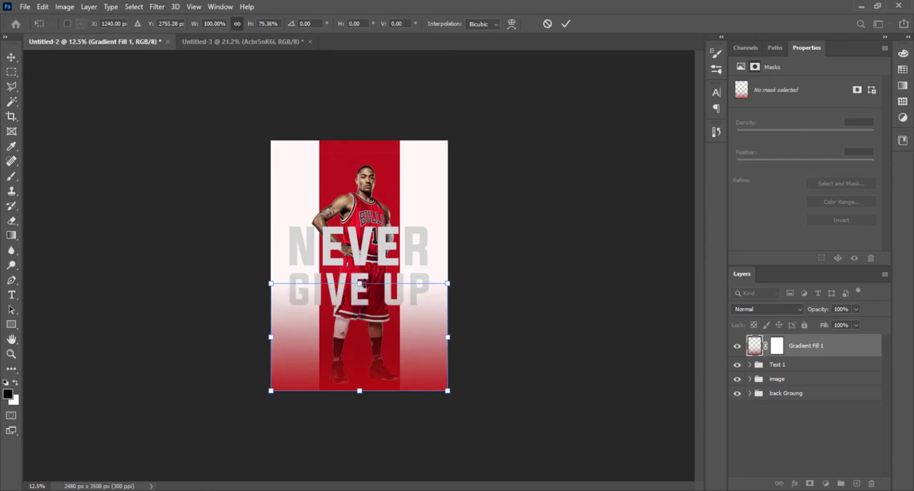
pyautogui.press('Return')
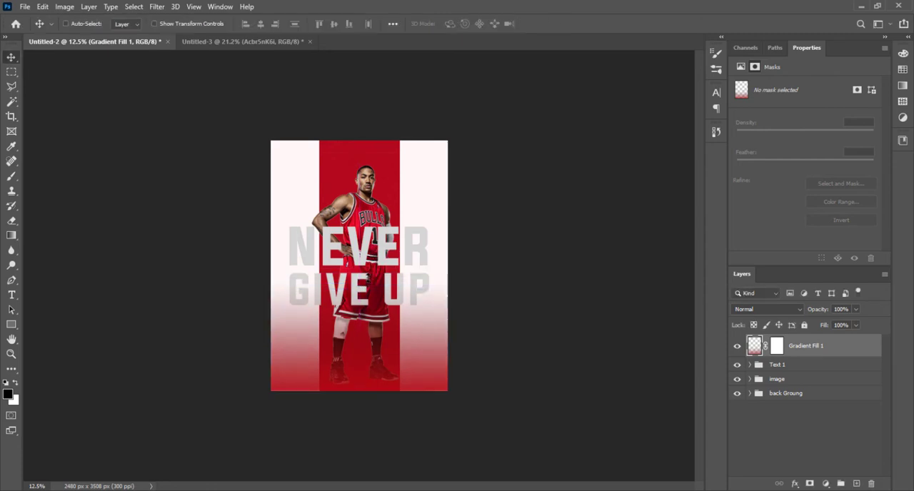
# Step: Move the Text 1 group below the image group so the lettering sits behind the player
pyautogui.hotkey('ctrl', '0')
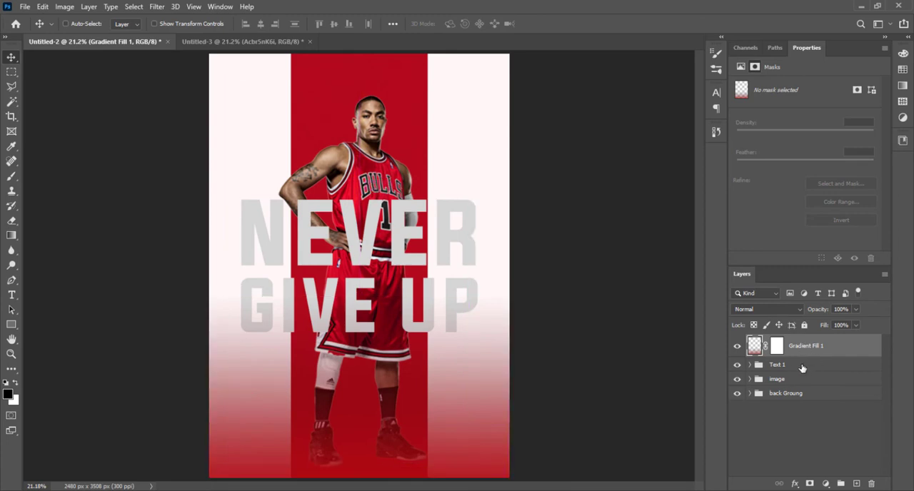
pyautogui.moveTo(805, 365); pyautogui.dragTo(788, 386)
pyautogui.hotkey('ctrl', 'z')
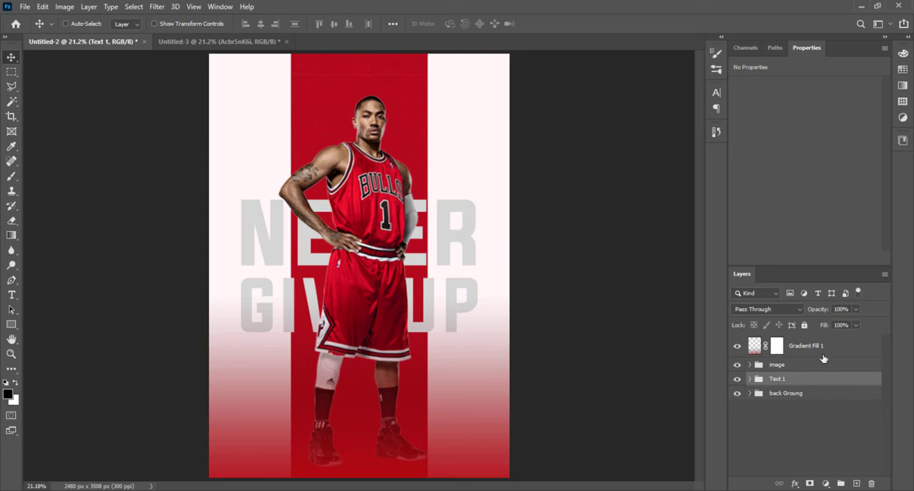
# Step: Expand the image group and select the player image layer inside it
pyautogui.click(749, 365)
pyautogui.click(815, 384)
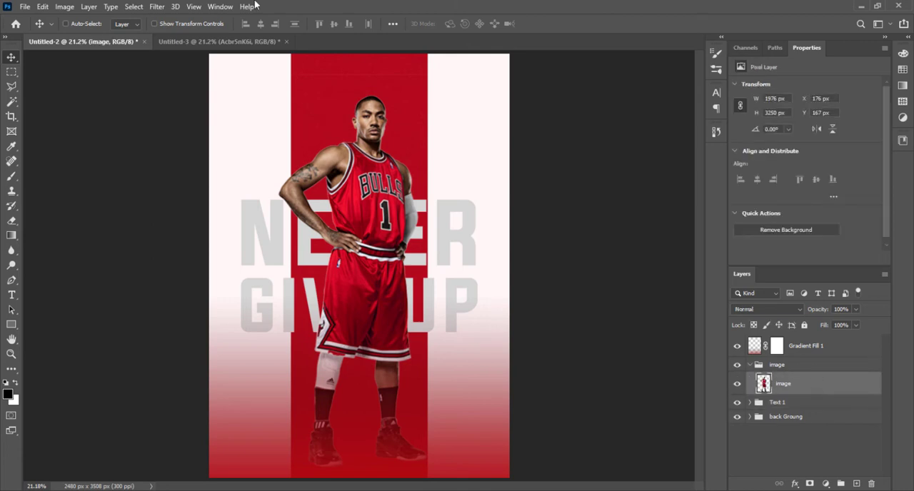
pyautogui.click(158, 9)
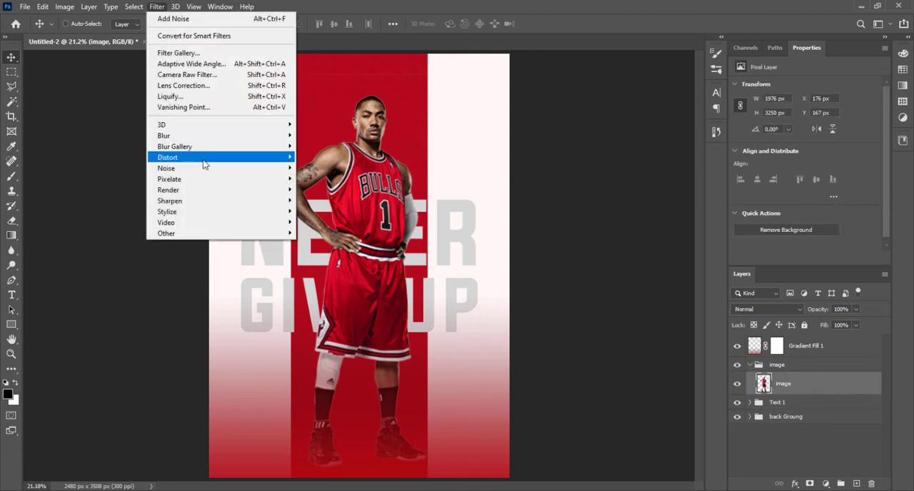
pyautogui.moveTo(207, 149)
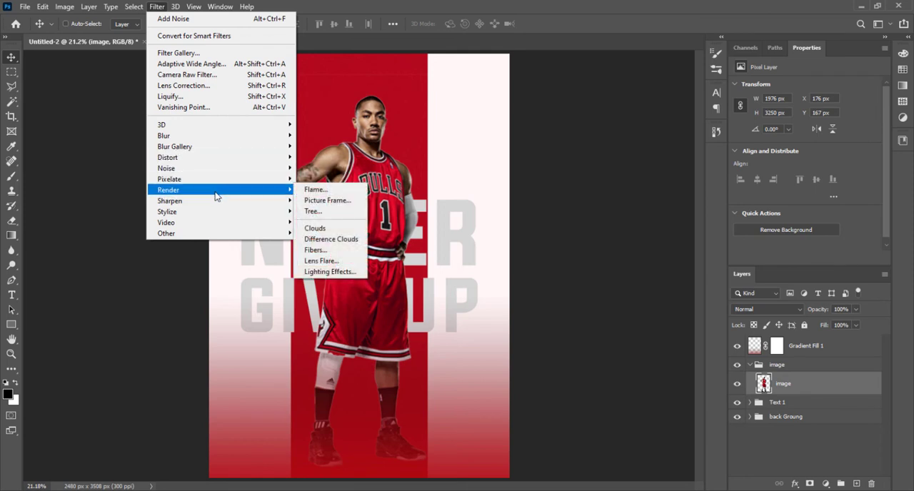
pyautogui.moveTo(215, 201)
pyautogui.click(351, 206)
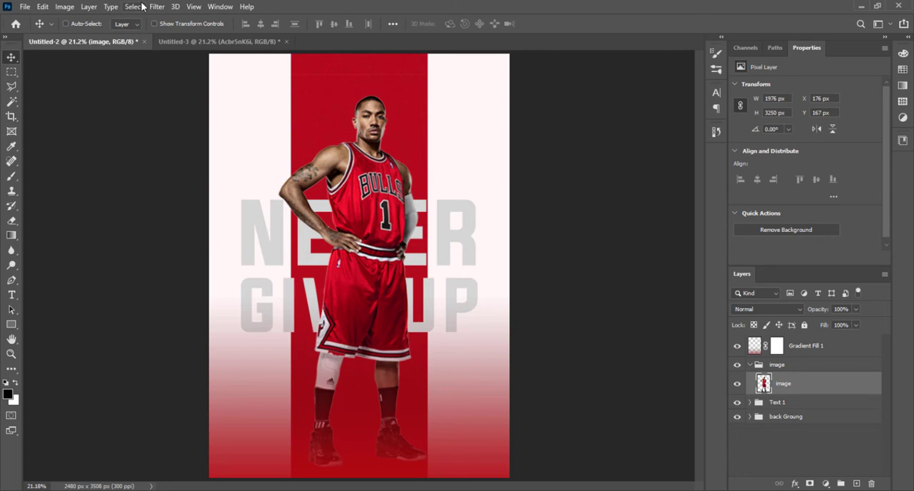
# Step: Brighten the player image with Levels by lowering the white input level to about 219, and collapse the image group
pyautogui.hotkey('ctrl', 'l')
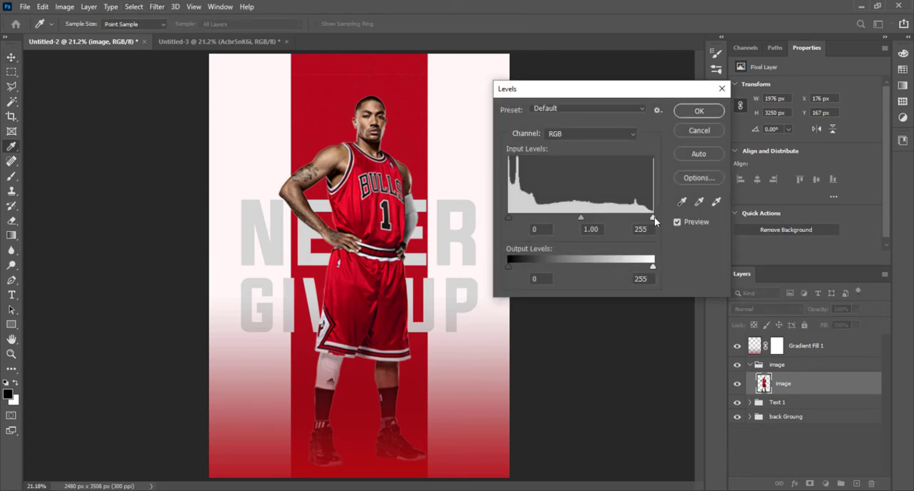
pyautogui.moveTo(654, 217); pyautogui.dragTo(637, 219)
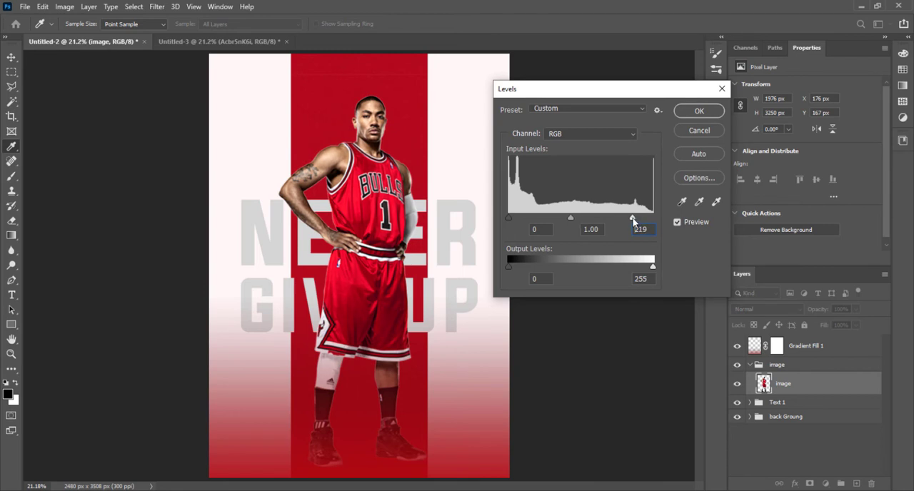
pyautogui.click(694, 117)
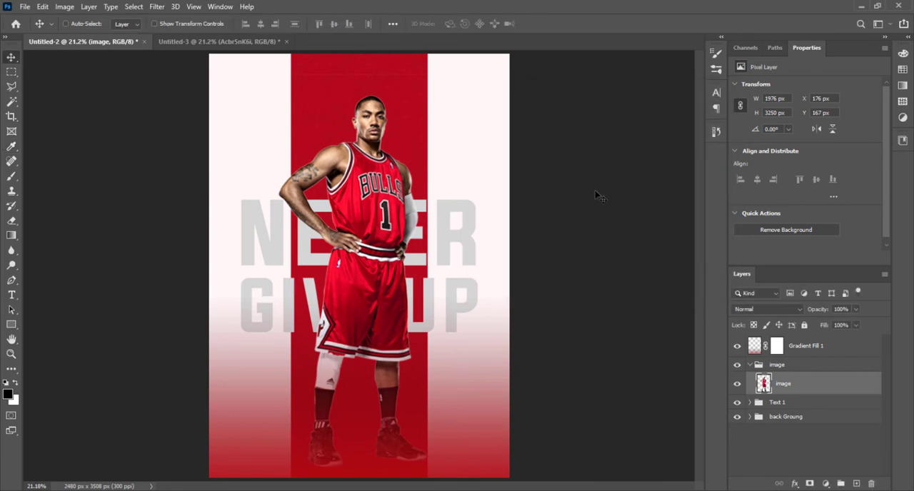
pyautogui.click(748, 365)
# Step: Duplicate the Text 1 group and move the copy above the Gradient Fill 1 layer
pyautogui.click(832, 348)
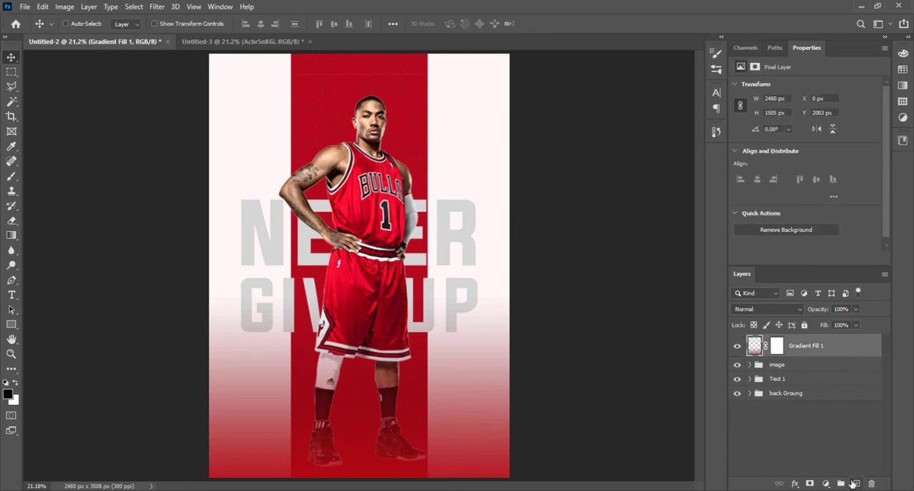
pyautogui.click(821, 380)
pyautogui.hotkey('ctrl', 'j')
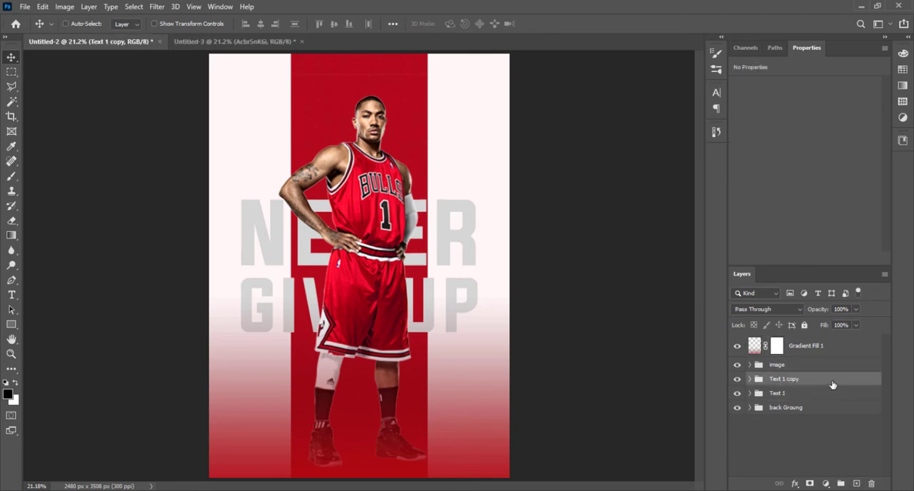
pyautogui.moveTo(816, 381); pyautogui.dragTo(814, 342)
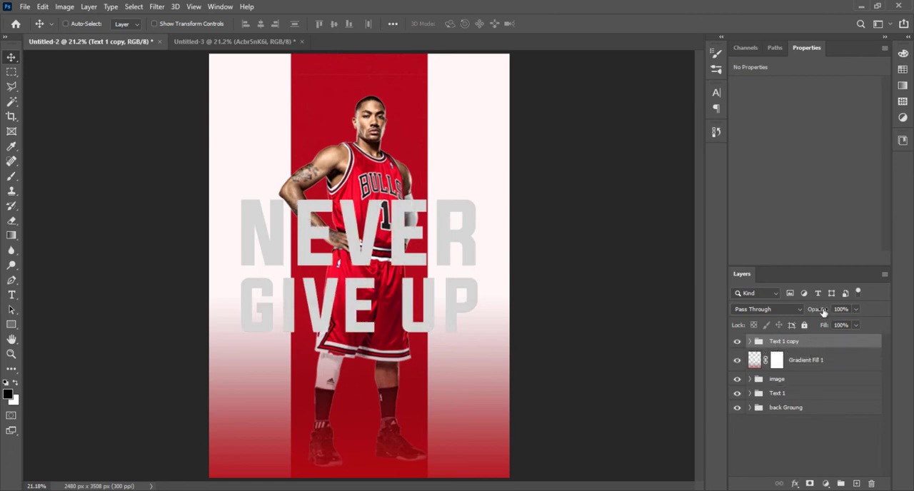
# Step: Try 0% fill on the Text 1 copy group, undo it, and set the group's opacity to 0% instead
pyautogui.moveTo(822, 325); pyautogui.dragTo(715, 332)
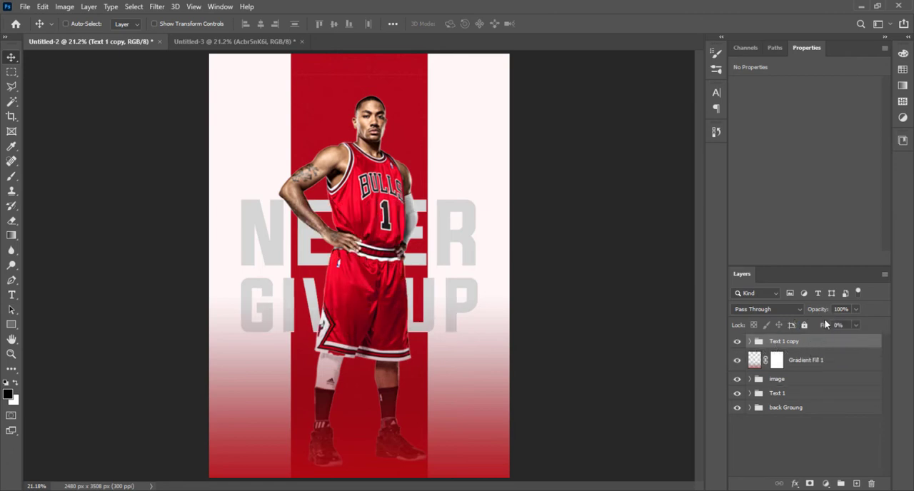
pyautogui.hotkey('ctrl', 'z')
pyautogui.moveTo(816, 309); pyautogui.dragTo(691, 313)
pyautogui.doubleClick(858, 346)
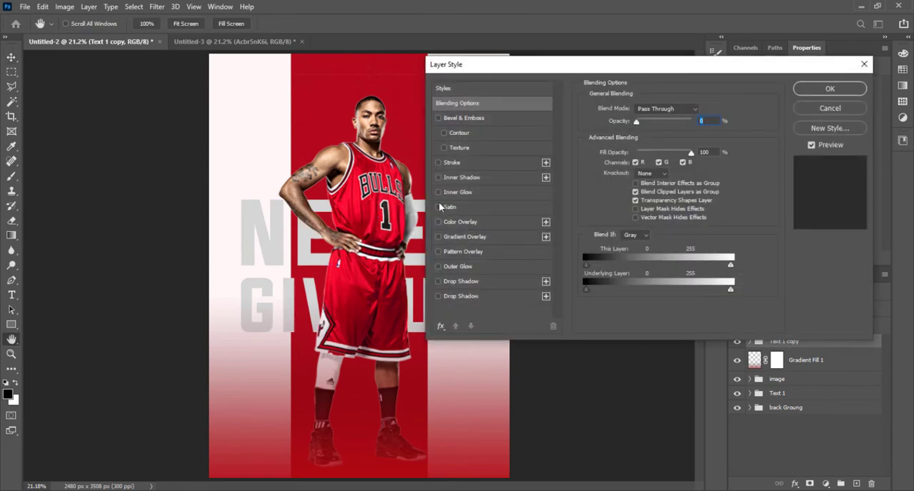
pyautogui.click(439, 163)
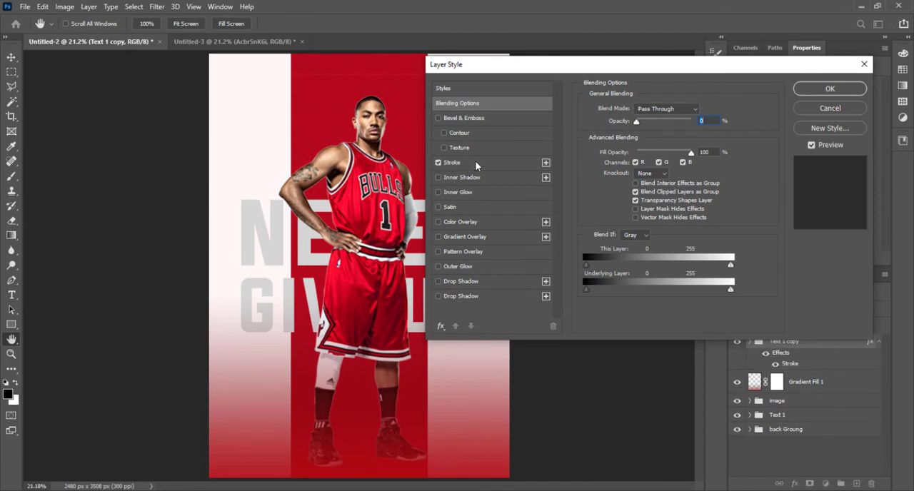
pyautogui.click(475, 162)
pyautogui.click(830, 108)
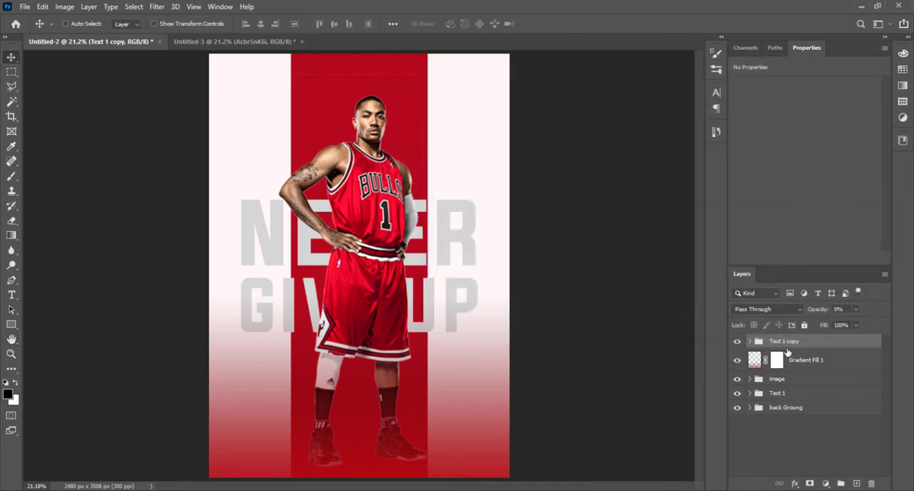
# Step: Set the Text 1 copy group to 100% opacity and 0% fill, and add a stroke in the lettering's grey d5d5d5
pyautogui.moveTo(818, 308); pyautogui.dragTo(686, 330)
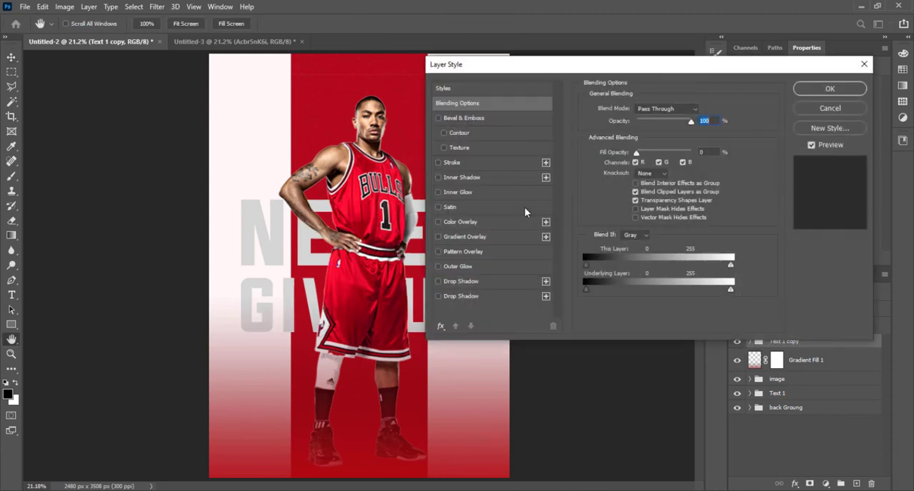
pyautogui.click(439, 162)
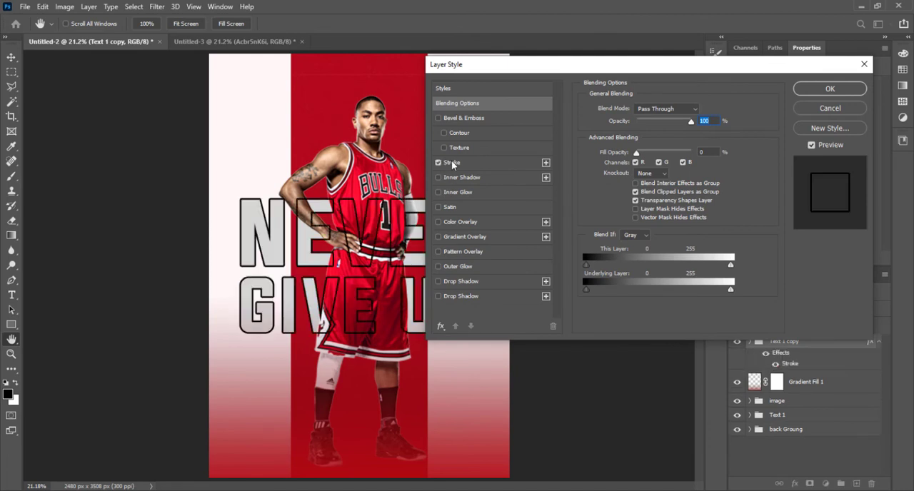
pyautogui.click(489, 168)
pyautogui.click(610, 192)
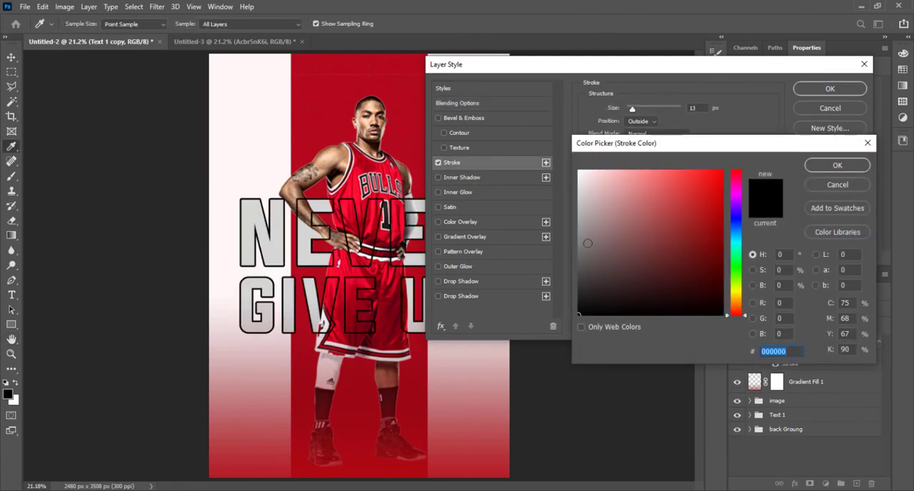
pyautogui.click(287, 260)
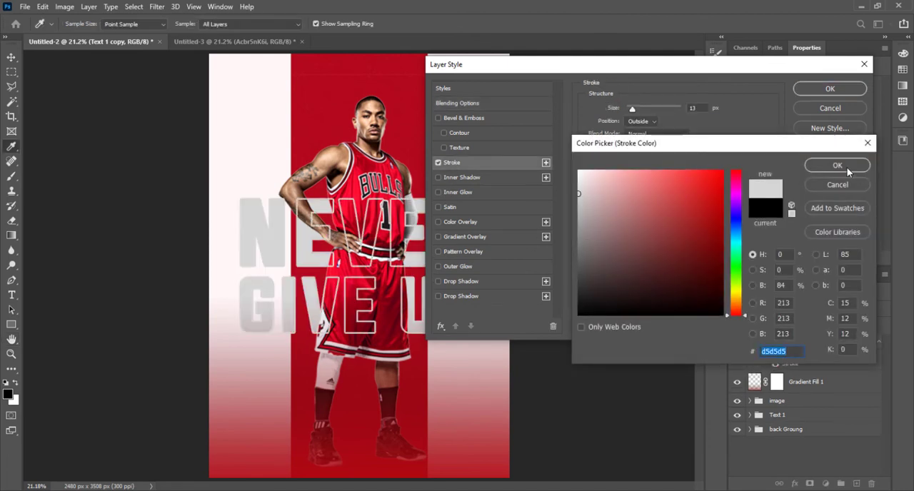
pyautogui.click(847, 167)
# Step: Set the Text 1 copy group's stroke size to 9 px and apply the layer style
pyautogui.doubleClick(705, 108)
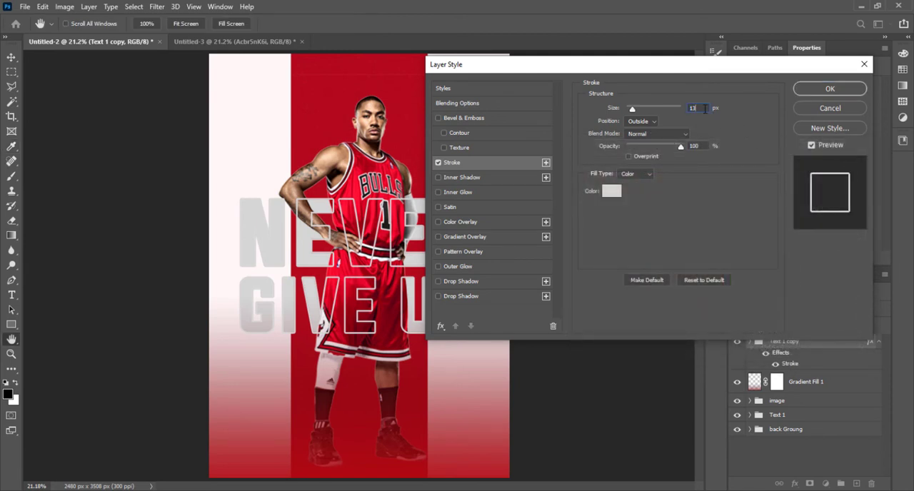
pyautogui.press('Down')
pyautogui.press('Down')
pyautogui.press('Down')
pyautogui.press('Down')
pyautogui.press('Down')
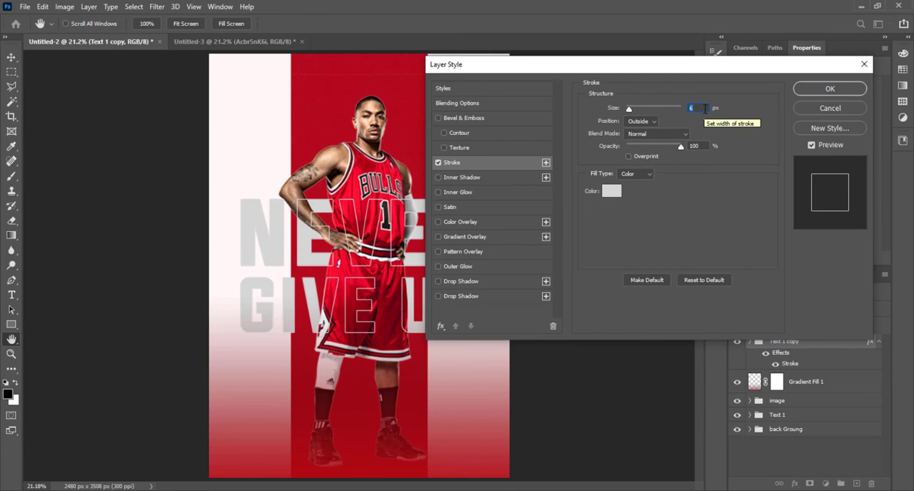
pyautogui.press('Up')
pyautogui.press('Up')
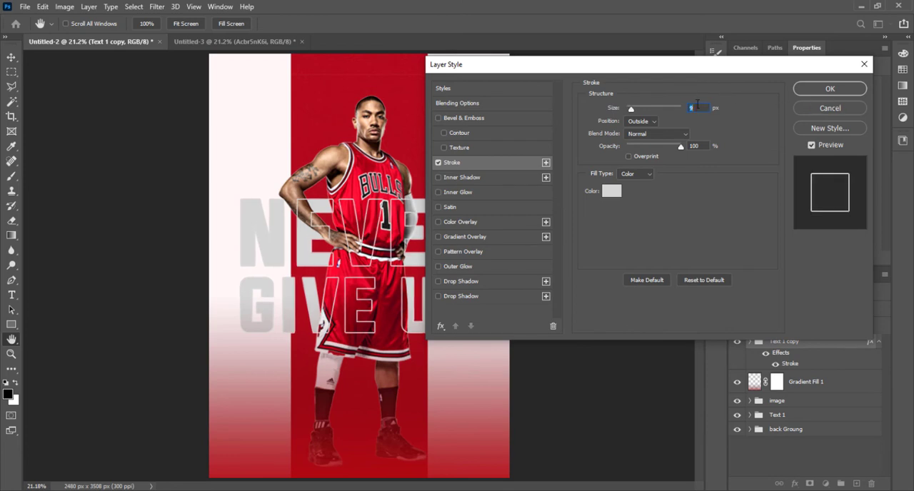
pyautogui.click(830, 89)
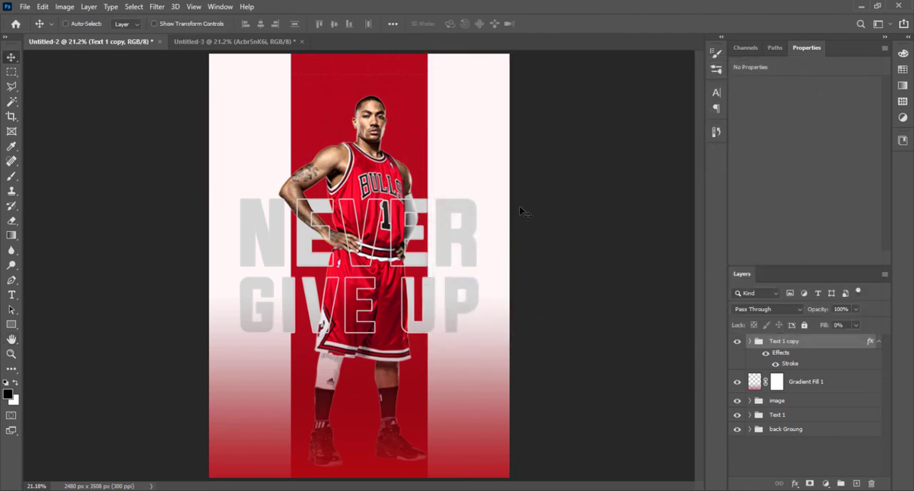
# Step: Copy the Basketball layer from Untitled-3 into the Untitled-2 poster and place it between the player's shoes
pyautogui.click(748, 342)
pyautogui.click(749, 342)
pyautogui.click(230, 41)
pyautogui.moveTo(278, 143); pyautogui.dragTo(135, 47)
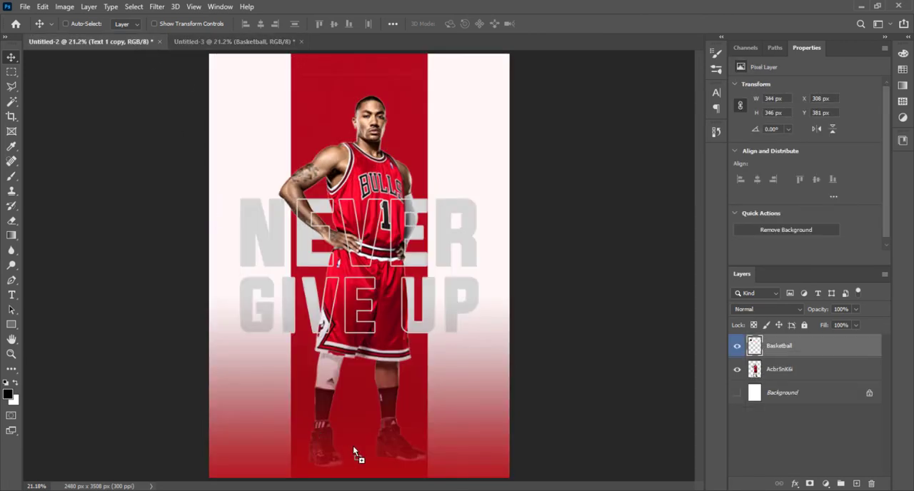
pyautogui.moveTo(353, 446); pyautogui.dragTo(363, 438)
# Step: Try enlarging the basketball to about 162% and moving it beside the player's head, and undo these changes
pyautogui.hotkey('ctrl', 't')
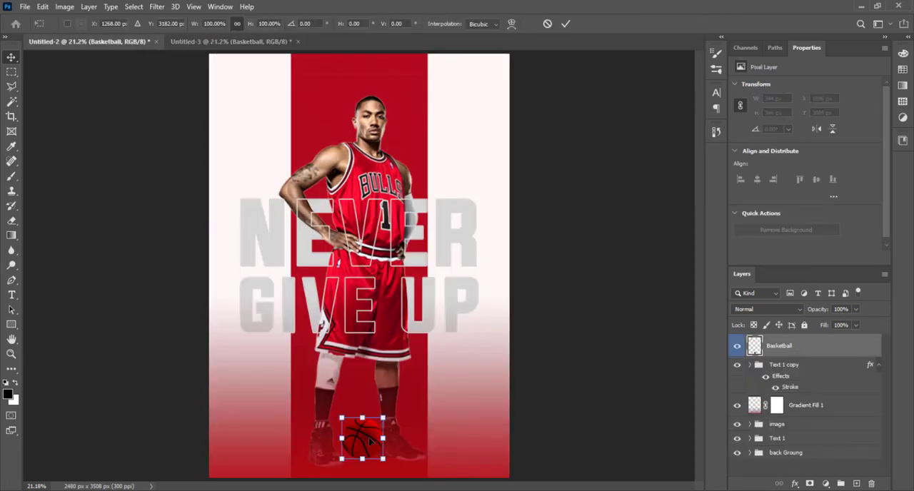
pyautogui.press('Return')
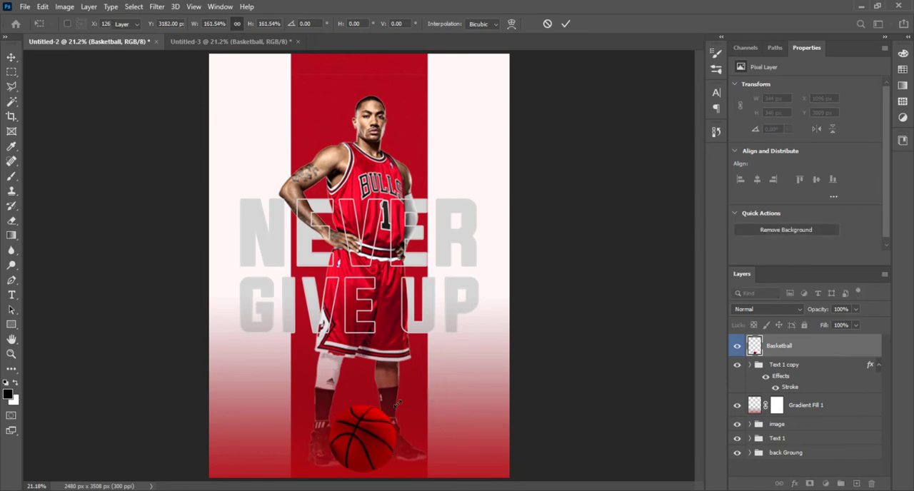
pyautogui.moveTo(368, 426); pyautogui.dragTo(457, 123)
pyautogui.hotkey('ctrl', 'z')
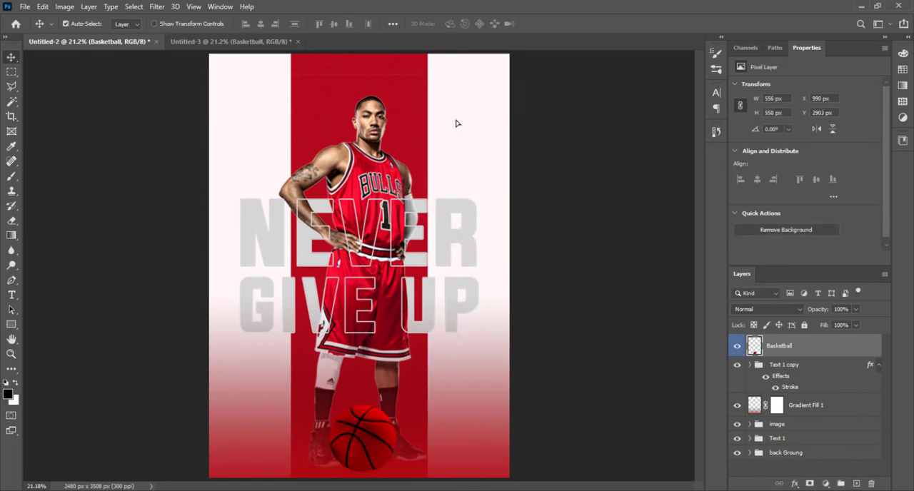
pyautogui.hotkey('ctrl', 'z')
# Step: Resize the basketball to about 382 px wide and place one ball beside the player's head and a copy beside his shoulder
pyautogui.moveTo(356, 436); pyautogui.dragTo(457, 189)
pyautogui.hotkey('ctrl', 't')
pyautogui.press('Return')
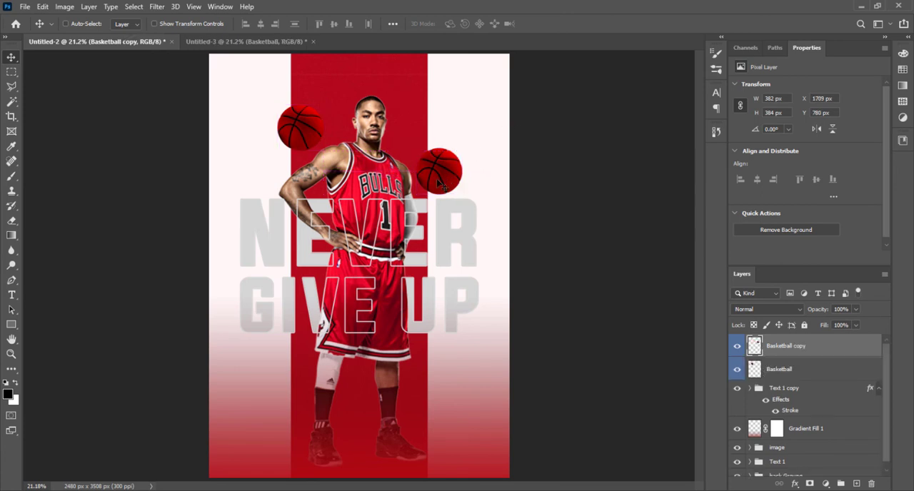
# Step: Move the basketball beside the player's head onto the red stripe's left edge and scale it to about 84%
pyautogui.rightClick(309, 142)
pyautogui.click(309, 143)
pyautogui.moveTo(310, 144); pyautogui.dragTo(298, 136)
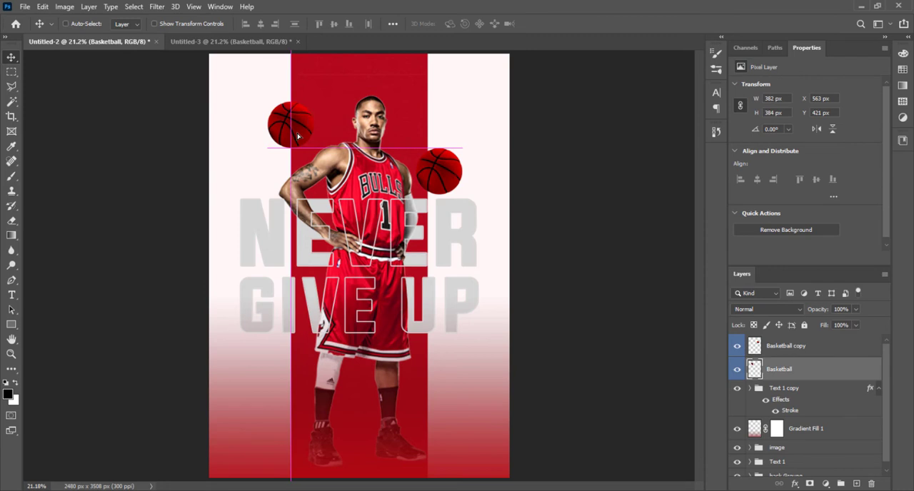
pyautogui.hotkey('ctrl', 't')
pyautogui.moveTo(313, 101); pyautogui.dragTo(309, 105)
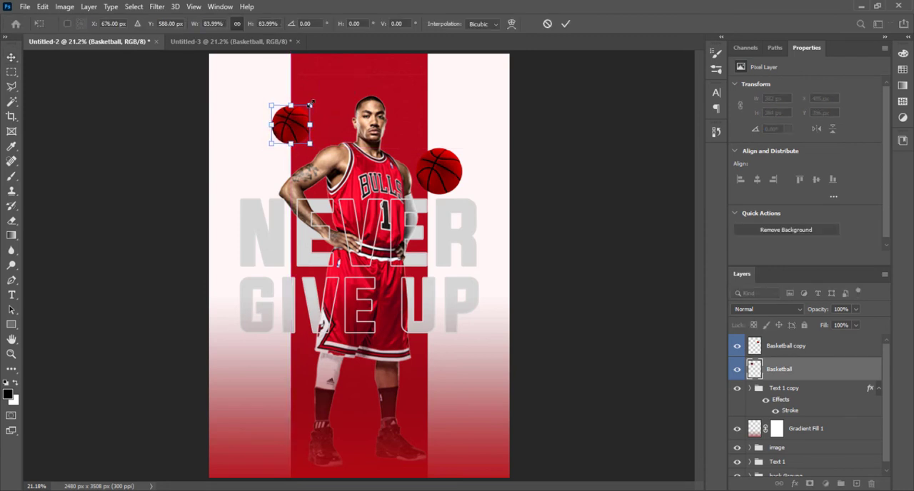
pyautogui.press('Return')
# Step: Select the Basketball copy layer and move it to the stripe's left edge, just below the GIVE lettering
pyautogui.rightClick(444, 172)
pyautogui.click(467, 179)
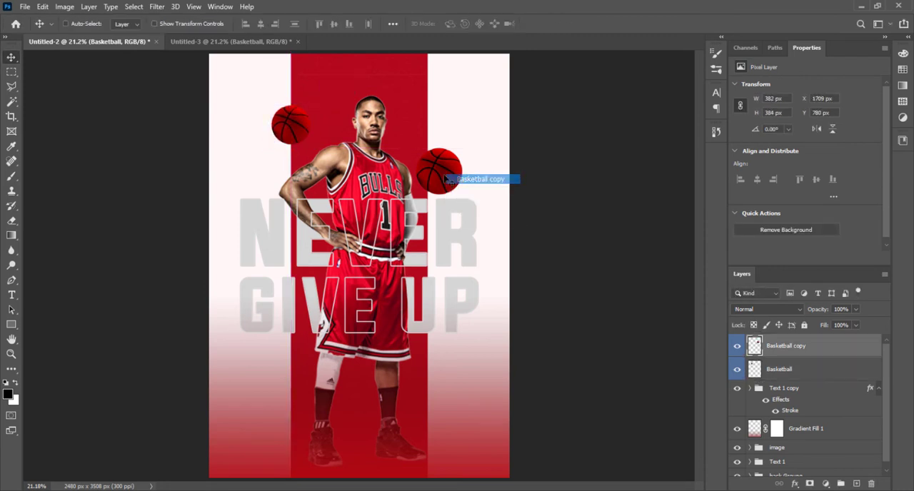
pyautogui.moveTo(443, 180); pyautogui.dragTo(283, 344)
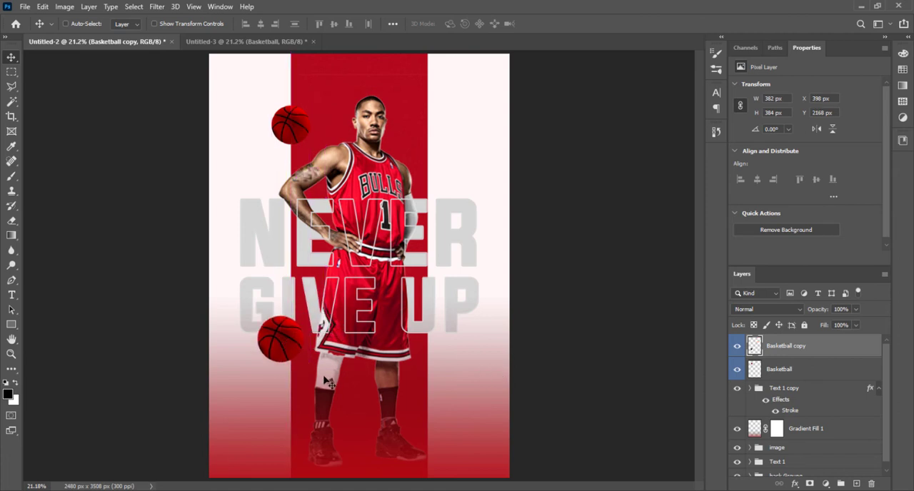
# Step: Duplicate the lower-left basketball, enlarge the copy to about 1096 px wide, and place it over the player's feet at the poster's bottom edge
pyautogui.rightClick(293, 359)
pyautogui.moveTo(284, 350); pyautogui.dragTo(417, 394)
pyautogui.hotkey('ctrl', 't')
pyautogui.moveTo(385, 442); pyautogui.dragTo(378, 437)
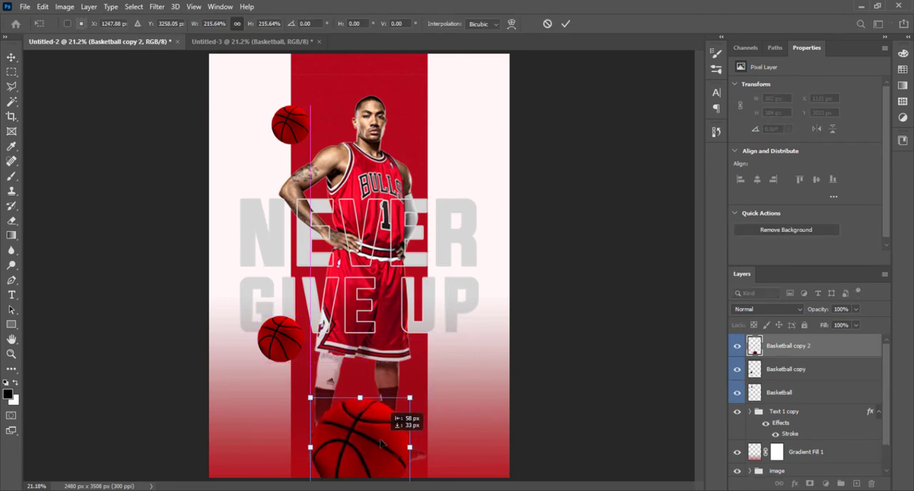
pyautogui.moveTo(406, 393)
pyautogui.mouseDown()
pyautogui.moveTo(421, 396)
pyautogui.moveTo(410, 424)
pyautogui.moveTo(422, 394)
pyautogui.mouseUp()
pyautogui.moveTo(393, 431); pyautogui.dragTo(397, 438)
pyautogui.moveTo(422, 396); pyautogui.dragTo(428, 389)
pyautogui.press('Return')
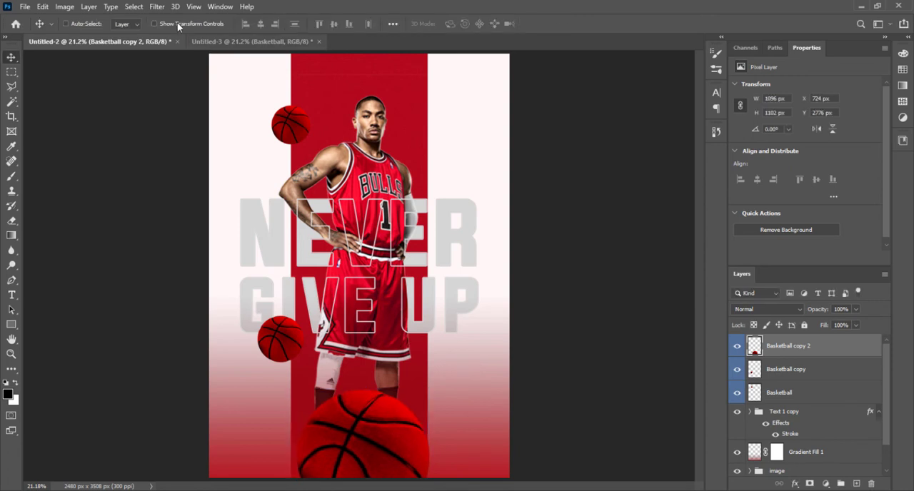
# Step: Apply a Gaussian Blur with a radius of 37.4 pixels to the large basketball
pyautogui.click(156, 6)
pyautogui.moveTo(178, 135)
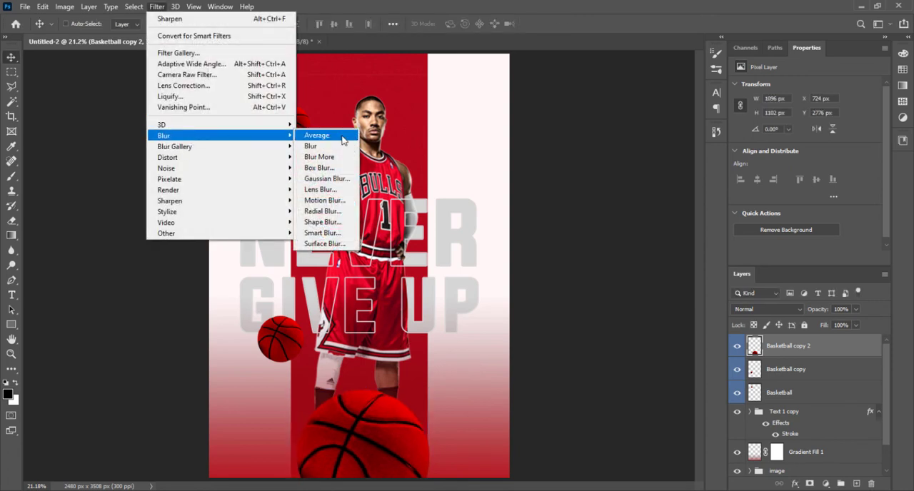
pyautogui.click(330, 179)
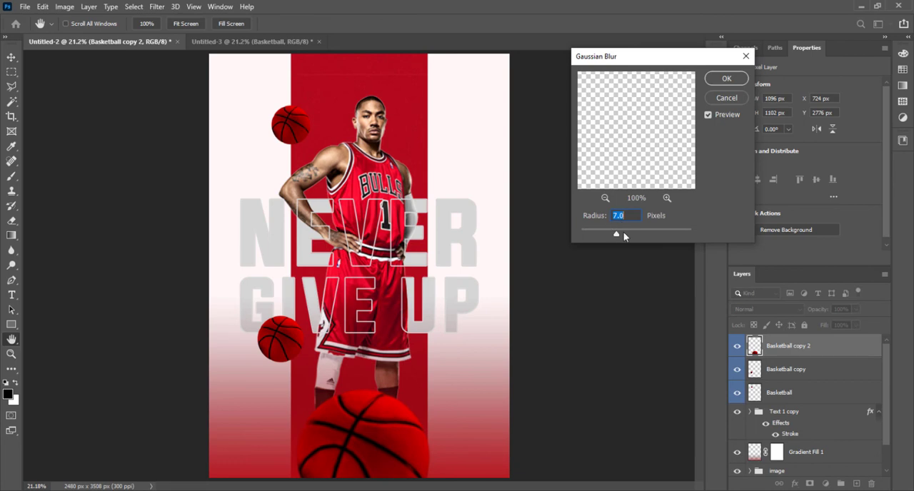
pyautogui.moveTo(617, 234); pyautogui.dragTo(638, 237)
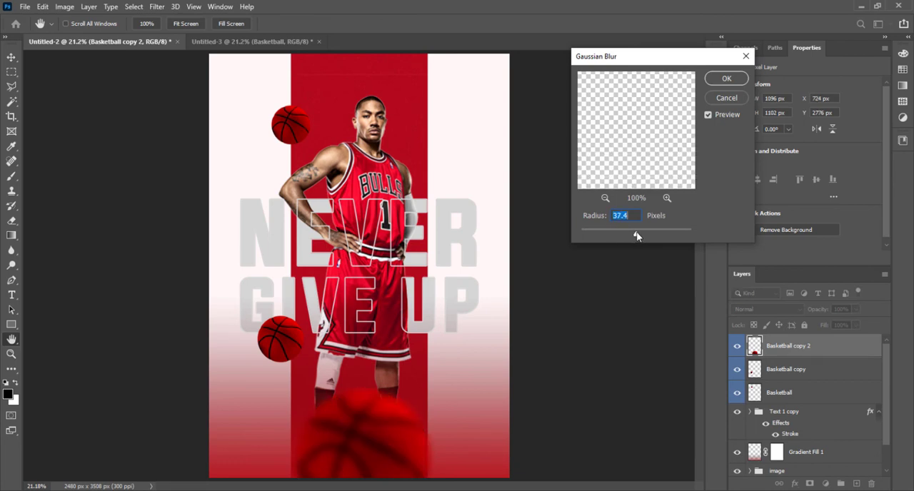
pyautogui.click(725, 78)
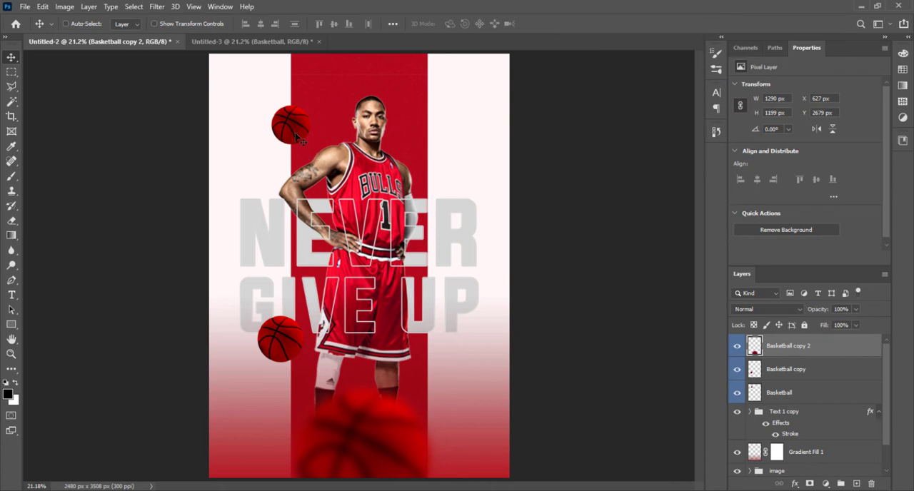
# Step: Duplicate the basketball beside the player's head, place the copy beside his opposite shoulder, and scale it to about 121%
pyautogui.moveTo(296, 135); pyautogui.dragTo(458, 183)
pyautogui.hotkey('ctrl', 't')
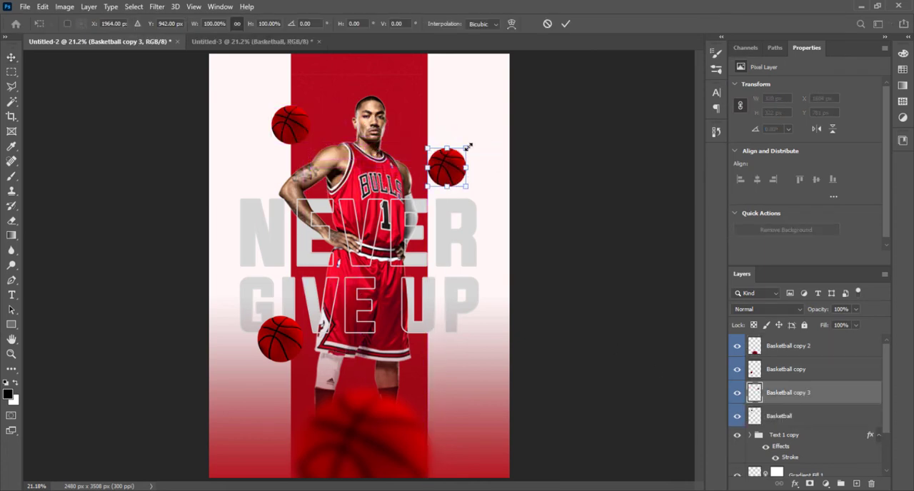
pyautogui.moveTo(469, 146); pyautogui.dragTo(474, 144)
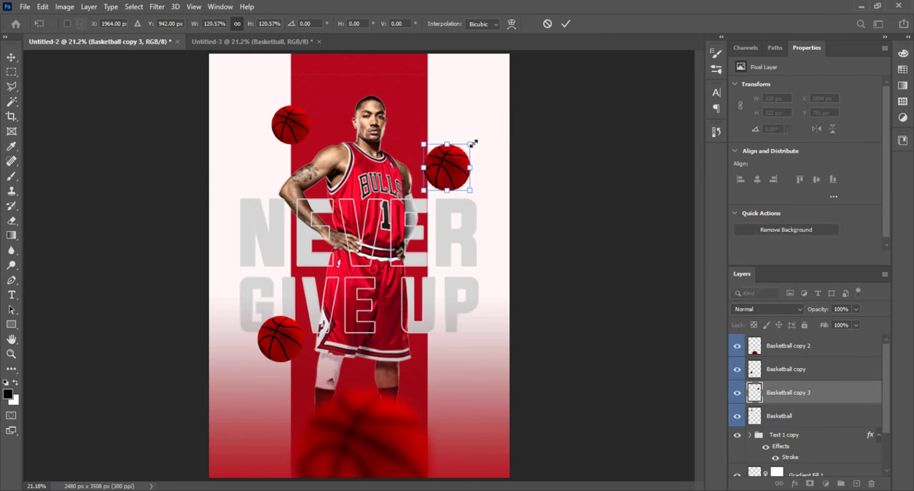
pyautogui.press('Return')
# Step: Apply a Gaussian Blur with a radius of 4.3 pixels to the Basketball copy layer below the GIVE lettering
pyautogui.click(814, 371)
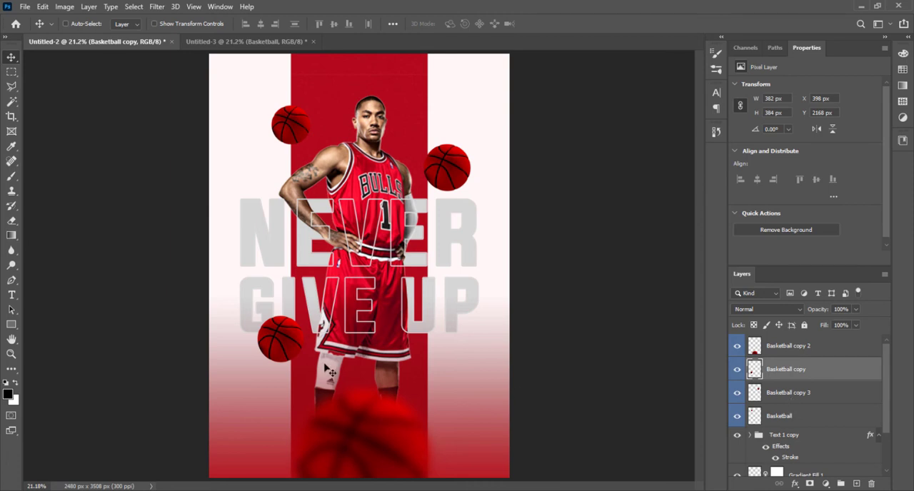
pyautogui.rightClick(254, 330)
pyautogui.rightClick(287, 328)
pyautogui.click(305, 333)
pyautogui.click(158, 6)
pyautogui.moveTo(197, 146)
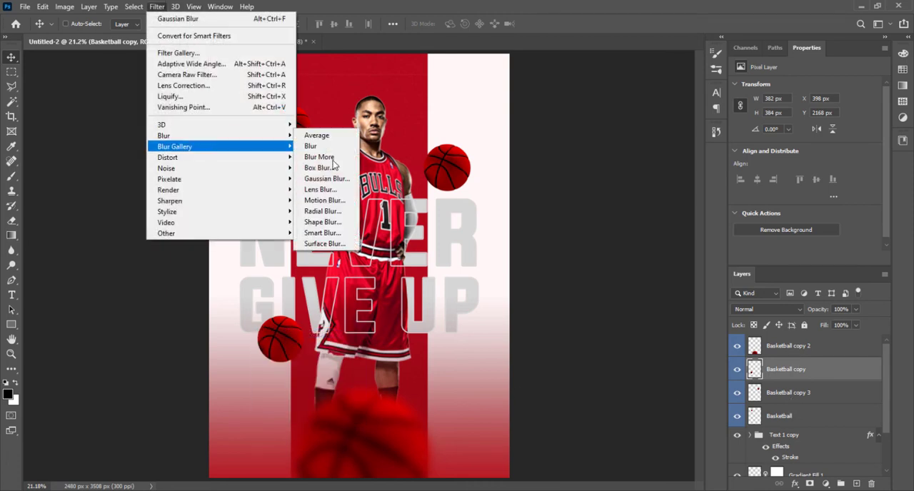
pyautogui.click(326, 178)
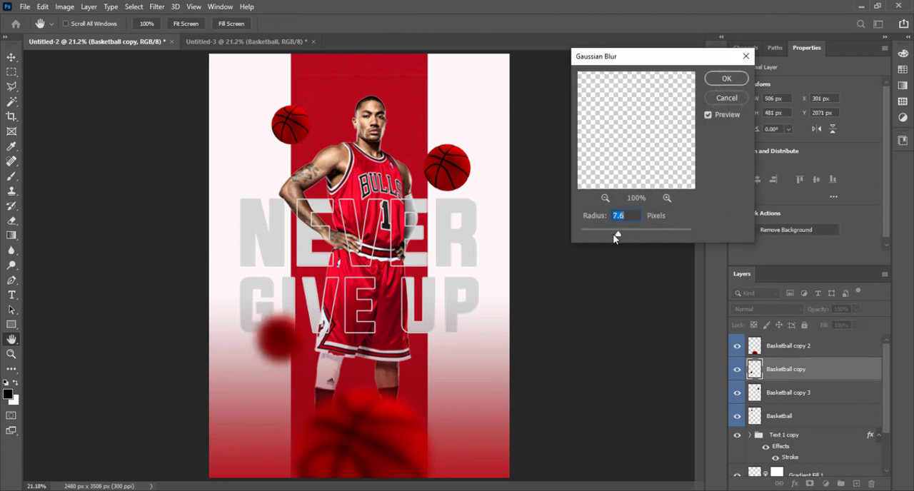
pyautogui.click(726, 78)
pyautogui.rightClick(281, 126)
pyautogui.click(244, 140)
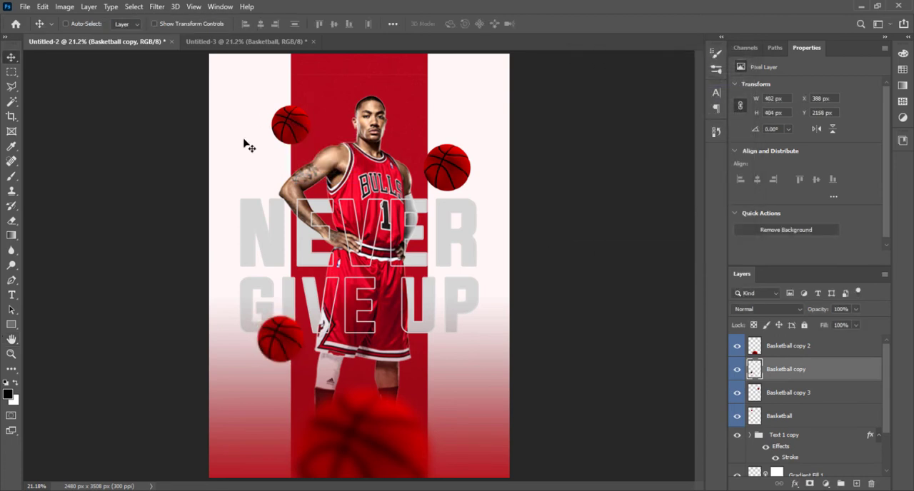
# Step: Group the four basketball layers and name the group "basket ball"
pyautogui.click(790, 355)
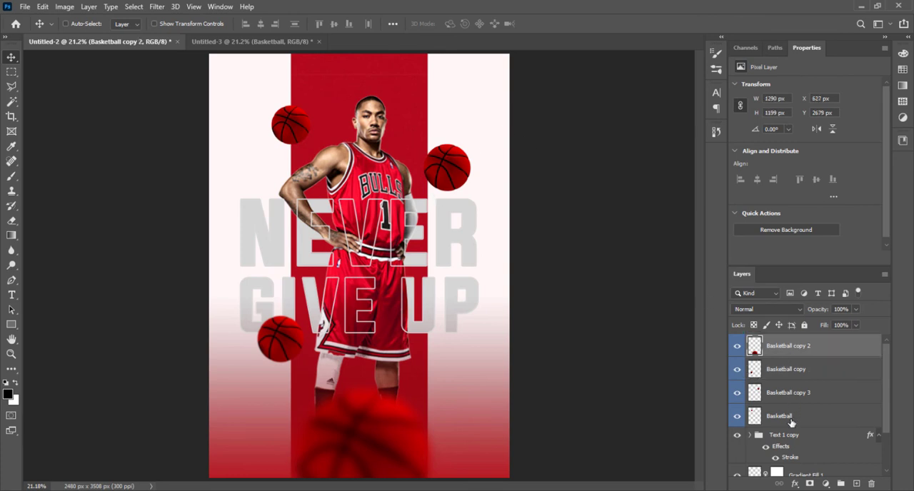
pyautogui.keyDown('shift'); pyautogui.click(791, 421); pyautogui.keyUp('shift')
pyautogui.hotkey('ctrl', 'g')
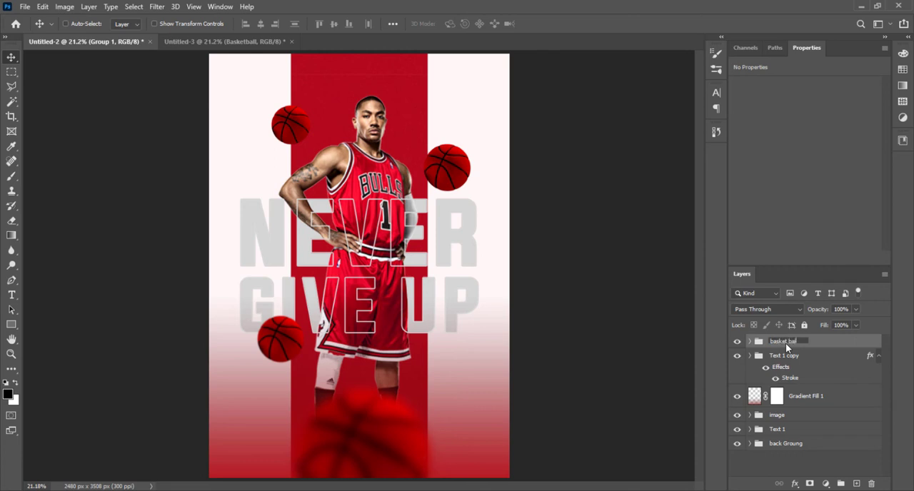
pyautogui.press('Return')
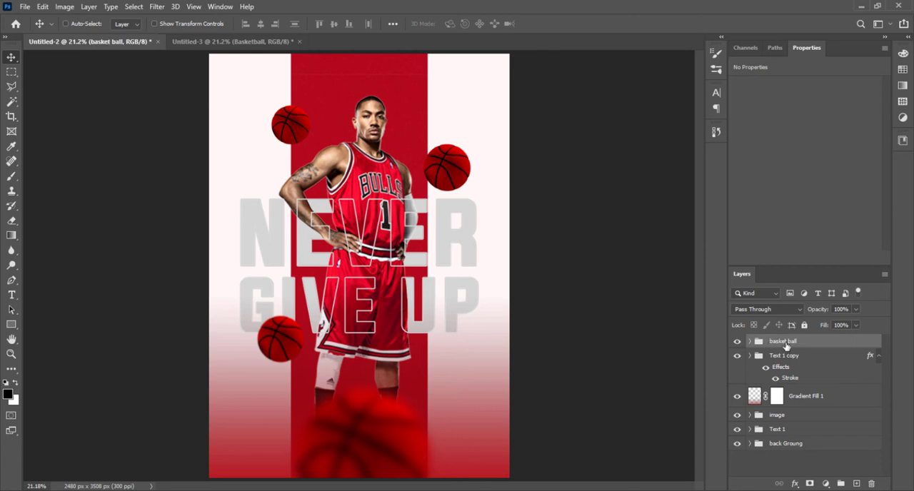
# Step: Move the basket ball group in the layer stack to directly below Gradient Fill 1 and above the image group
pyautogui.moveTo(785, 342); pyautogui.dragTo(796, 405)
pyautogui.hotkey('ctrl', 'shift', ']')
pyautogui.moveTo(791, 345); pyautogui.dragTo(778, 415)
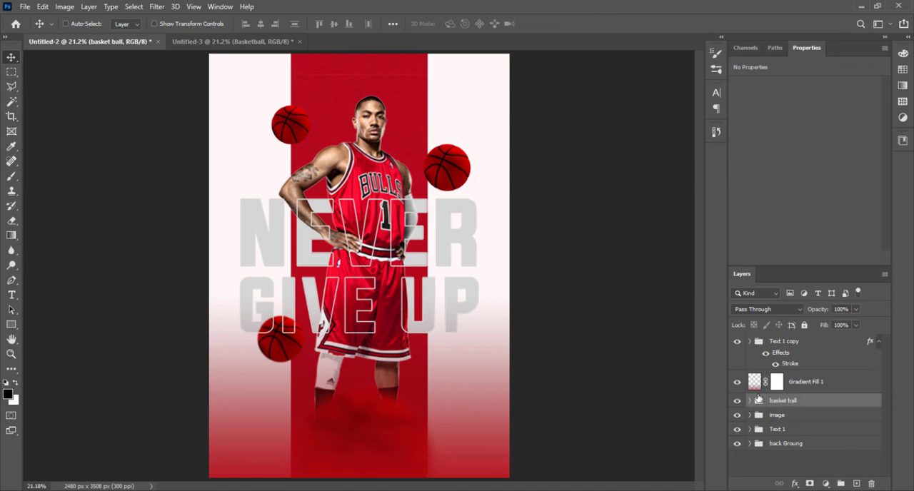
# Step: Shift the Gradient Fill 1 layer down the poster to a Y position of about 2360 px
pyautogui.click(756, 383)
pyautogui.moveTo(477, 425); pyautogui.dragTo(479, 454)
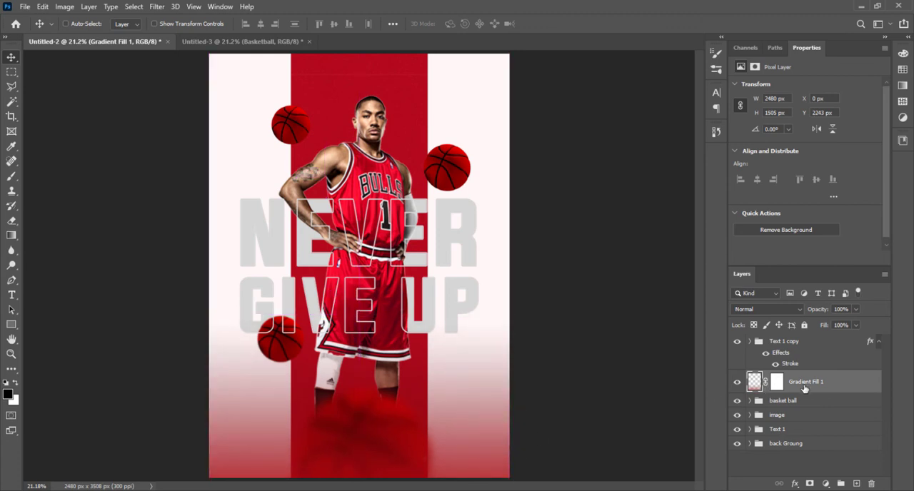
pyautogui.moveTo(471, 384); pyautogui.dragTo(471, 401)
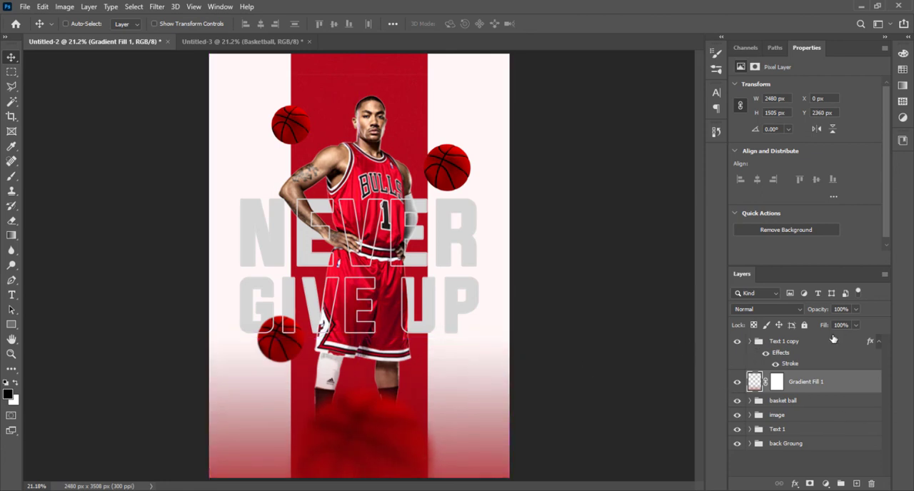
pyautogui.click(749, 342)
pyautogui.click(750, 342)
# Step: Add the two-line text YOUR LOGO in 13 pt Evogria near the upper edge of the red stripe
pyautogui.click(11, 294)
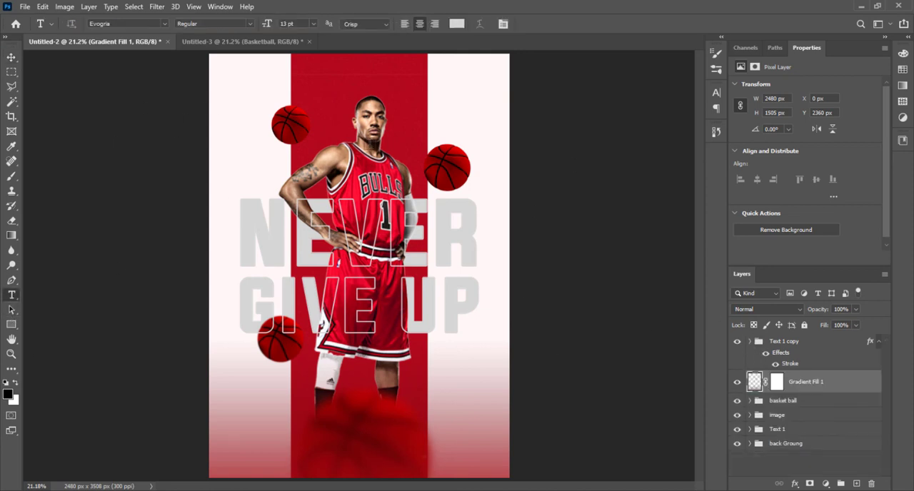
pyautogui.click(425, 93)
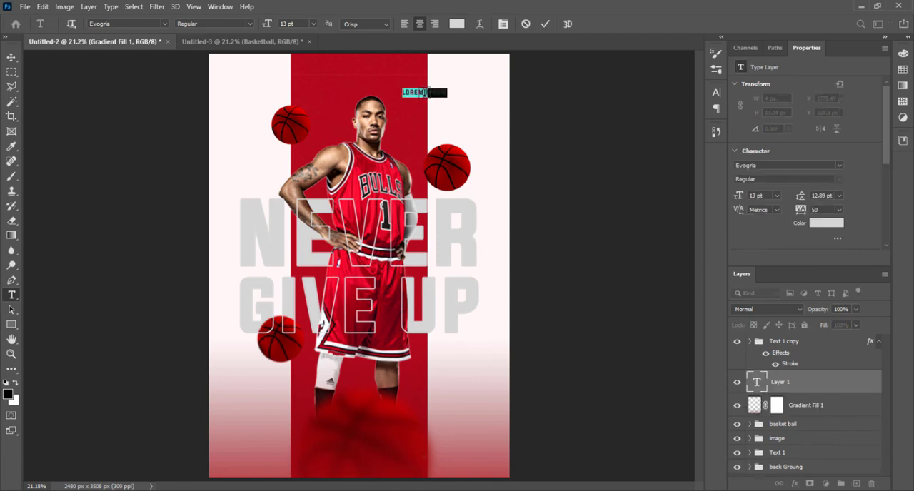
pyautogui.press('BackSpace')
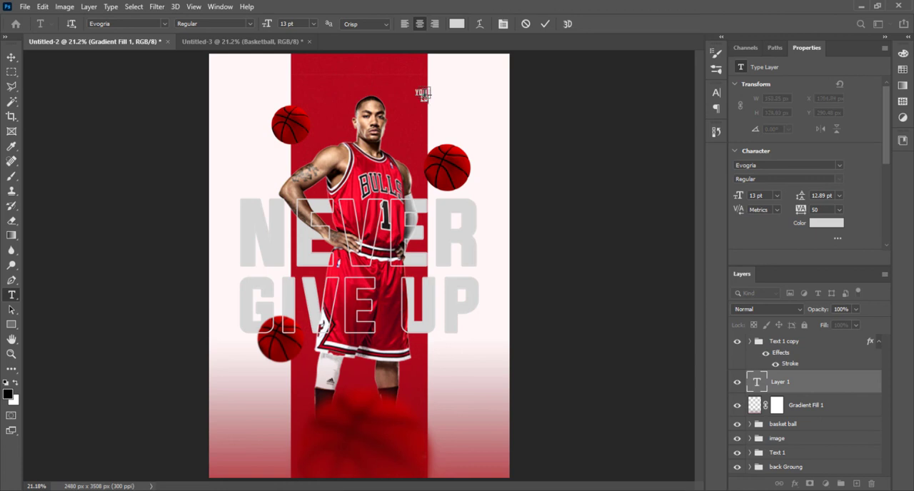
pyautogui.click(12, 57)
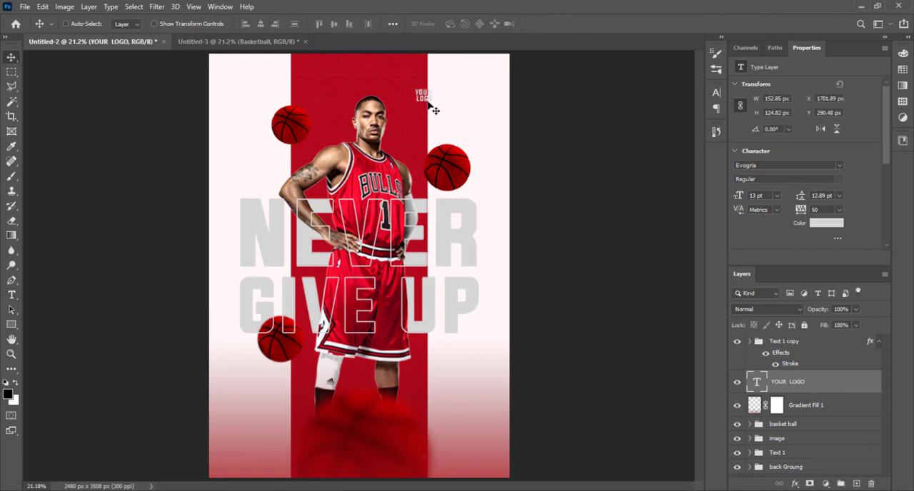
# Step: Place the YOUR LOGO text in the poster's upper right corner and enlarge it to about 27 pt
pyautogui.moveTo(433, 101); pyautogui.dragTo(426, 247)
pyautogui.hotkey('ctrl', 't')
pyautogui.press('Return')
# Step: Remove the extra space between YOUR and LOGO so the two lines line up
pyautogui.hotkey('ctrl', '+')
pyautogui.hotkey('ctrl', '+')
pyautogui.hotkey('ctrl', '+')
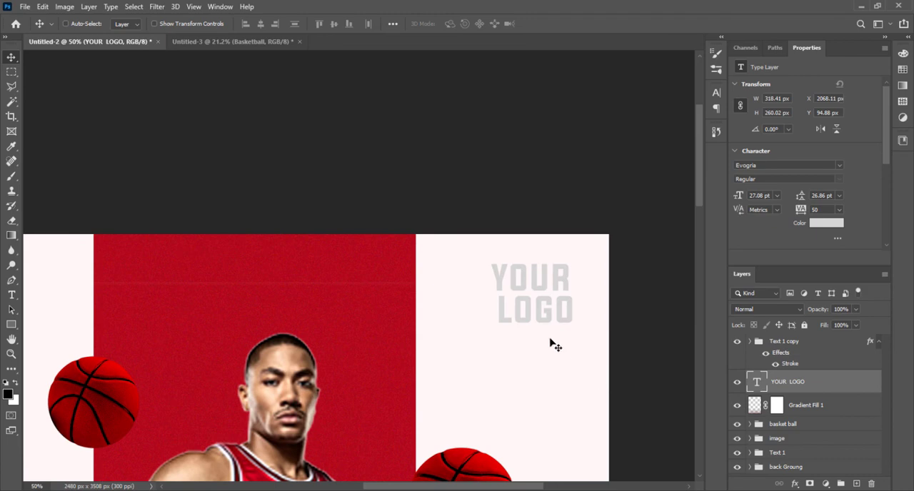
pyautogui.press('t')
pyautogui.click(501, 311)
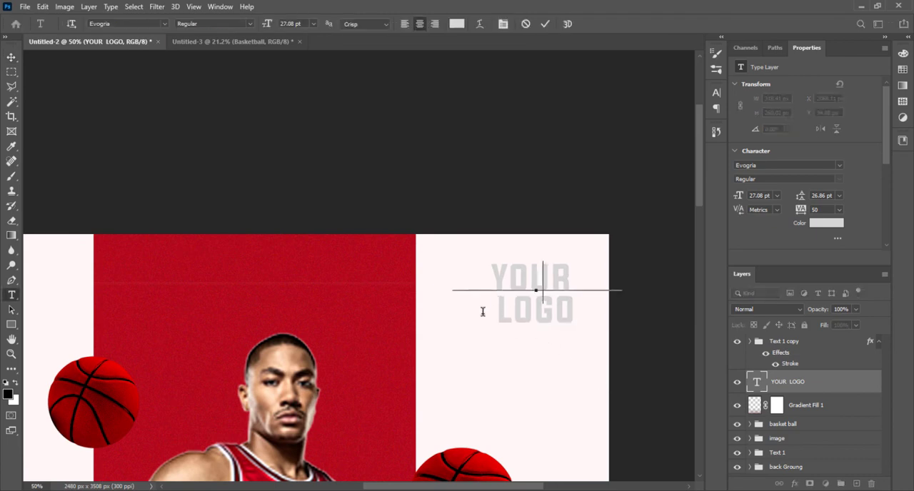
pyautogui.press('BackSpace')
pyautogui.press('Return')
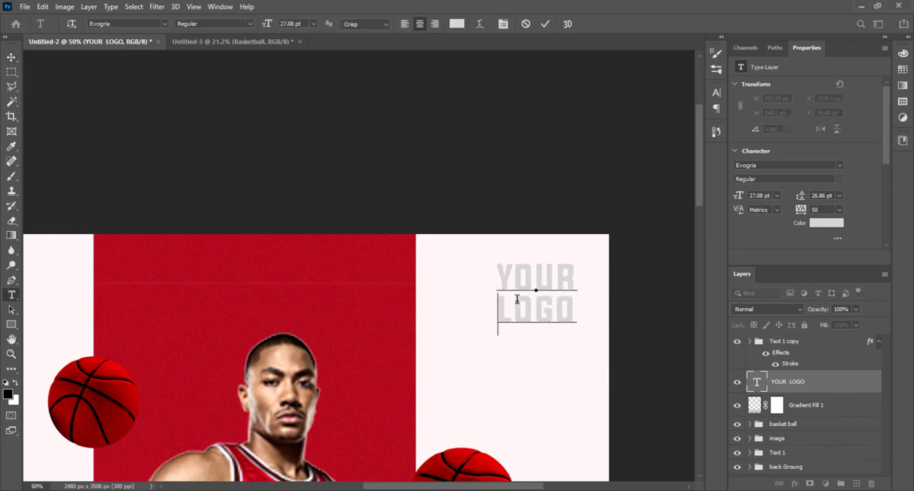
pyautogui.click(547, 25)
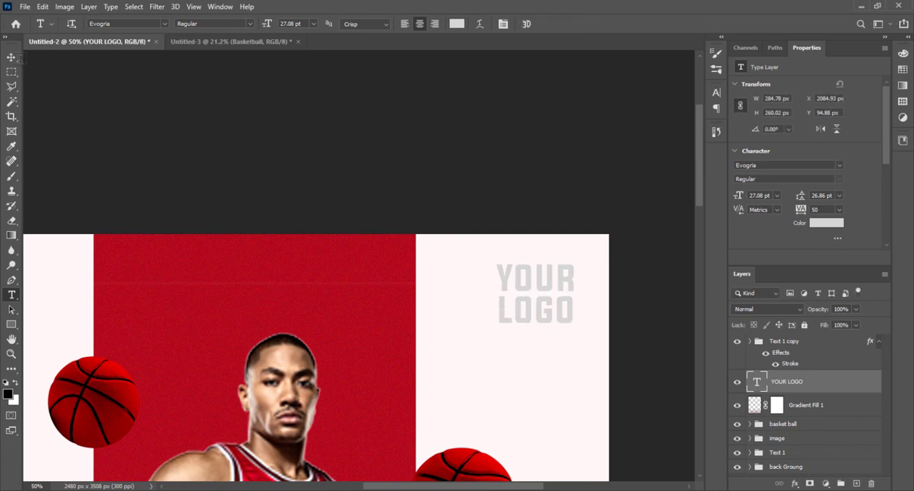
pyautogui.click(12, 57)
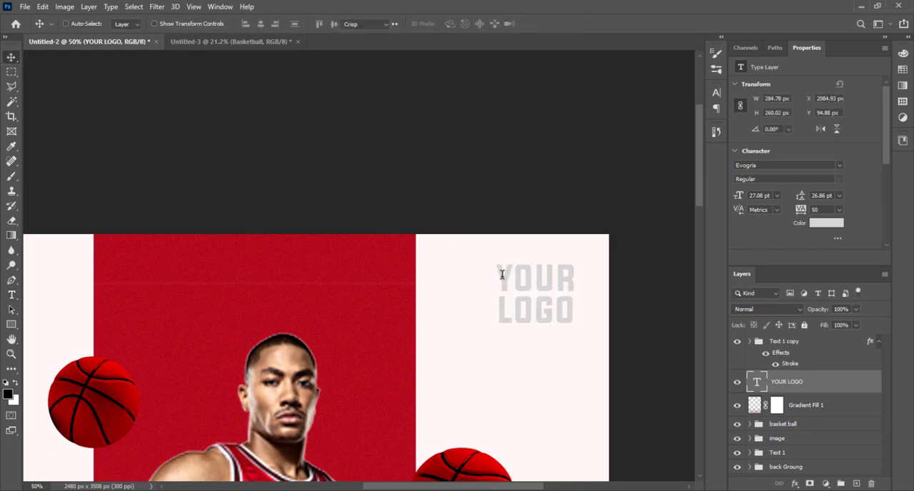
# Step: Colour the word YOUR with red sampled from the stripe and LOGO with near-black sampled from the player's hair
pyautogui.doubleClick(502, 271)
pyautogui.click(817, 226)
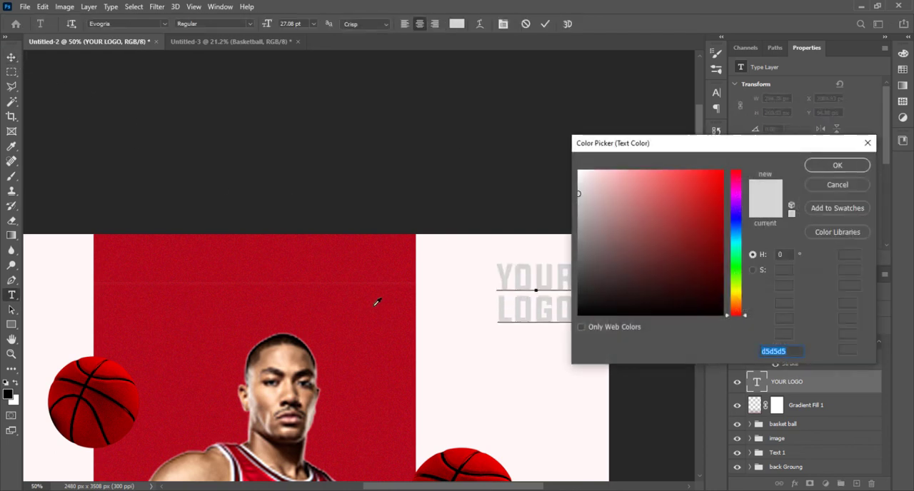
pyautogui.click(375, 301)
pyautogui.click(838, 166)
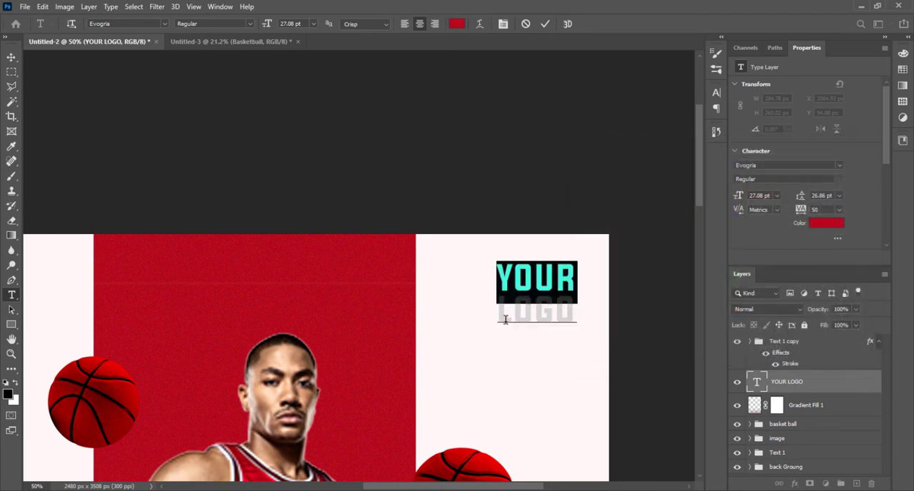
pyautogui.doubleClick(516, 312)
pyautogui.click(825, 226)
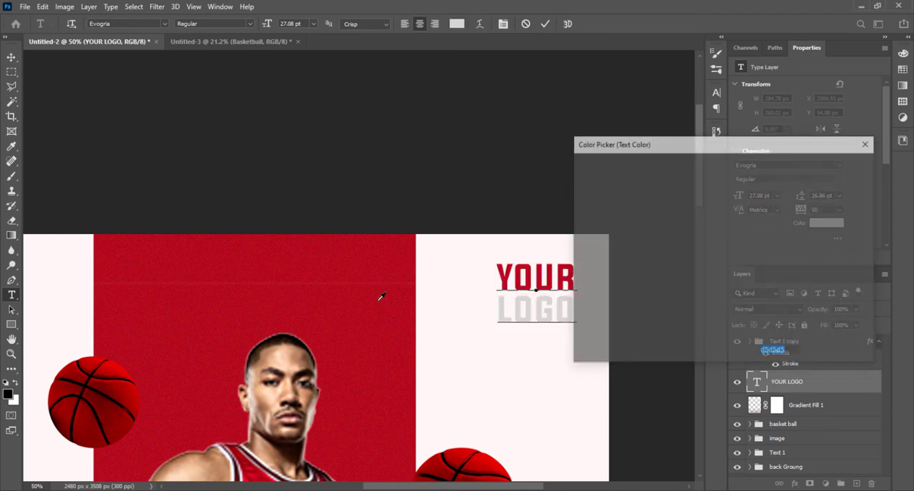
pyautogui.click(294, 334)
pyautogui.click(837, 165)
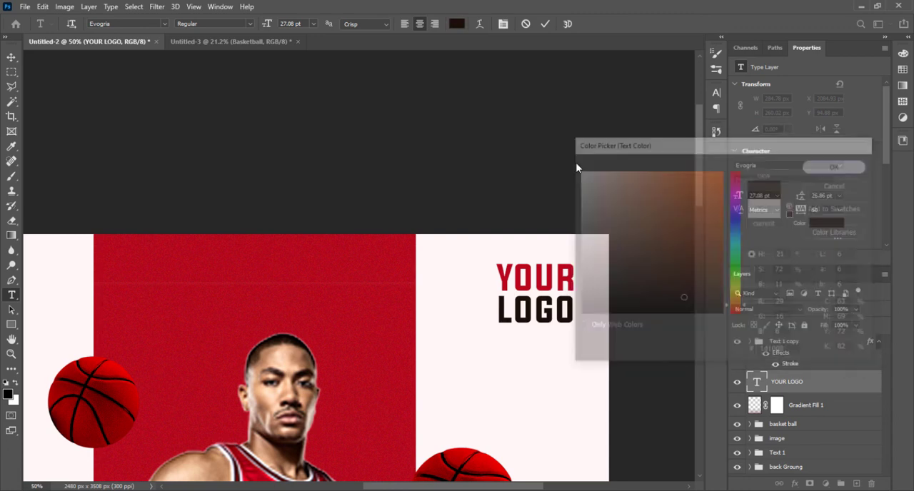
# Step: Move the YOUR LOGO text closer to the poster's upper right corner, to about X 2136 px and Y 64 px
pyautogui.click(16, 63)
pyautogui.click(12, 57)
pyautogui.hotkey('ctrl', '0')
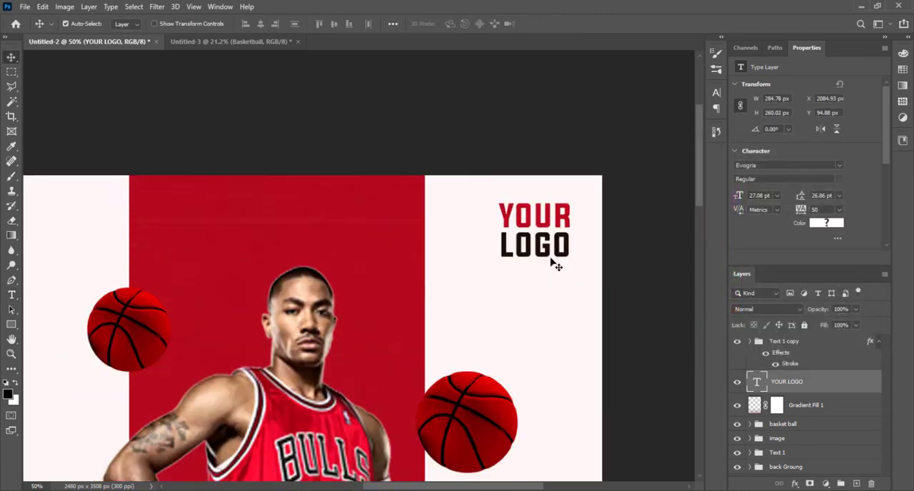
pyautogui.moveTo(478, 92); pyautogui.dragTo(486, 89)
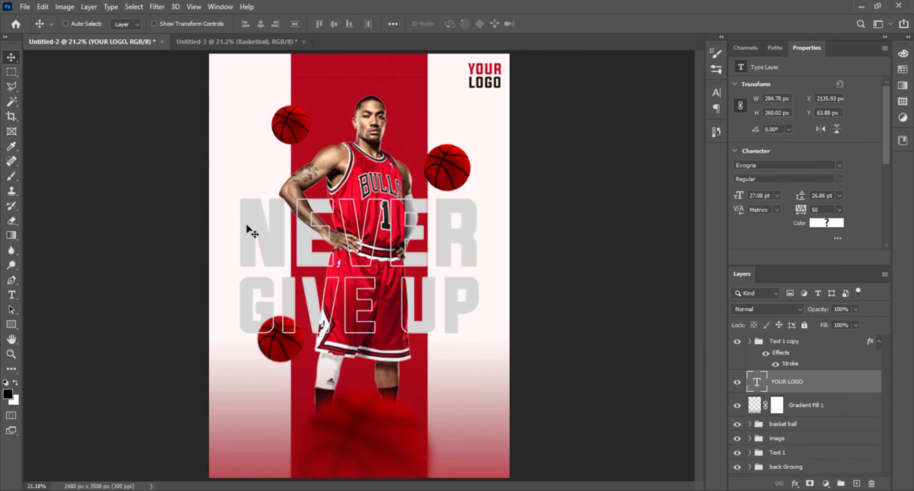
# Step: Copy the Points dot pattern from Untitled-3 into the poster, beside the basketball at the player's shoulder
pyautogui.click(244, 41)
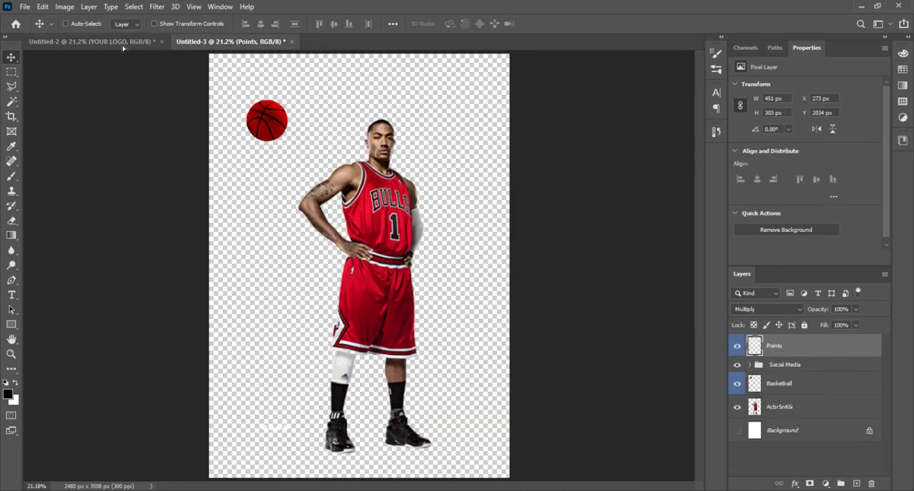
pyautogui.moveTo(123, 47); pyautogui.dragTo(261, 142)
pyautogui.moveTo(499, 191); pyautogui.dragTo(499, 191)
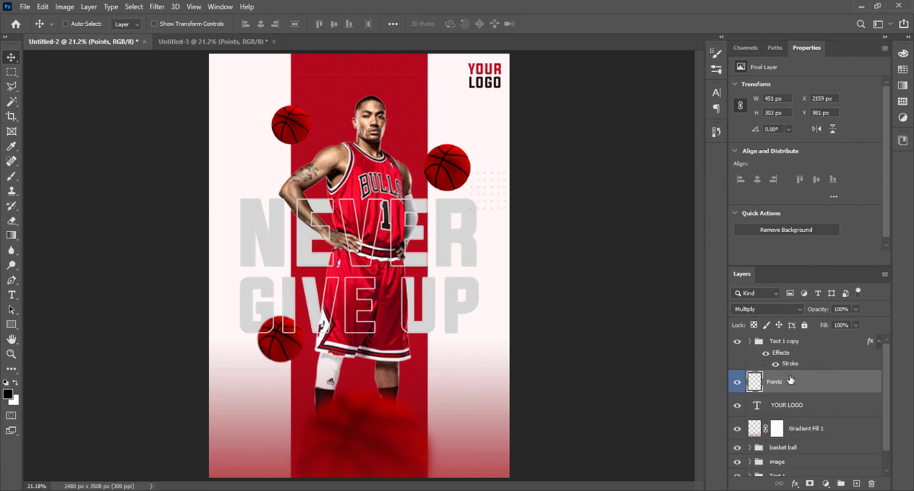
# Step: Enlarge the dot pattern to about 549 by 369 px below the logo and place a duplicate at the opposite edge beside NEVER
pyautogui.hotkey('ctrl', 't')
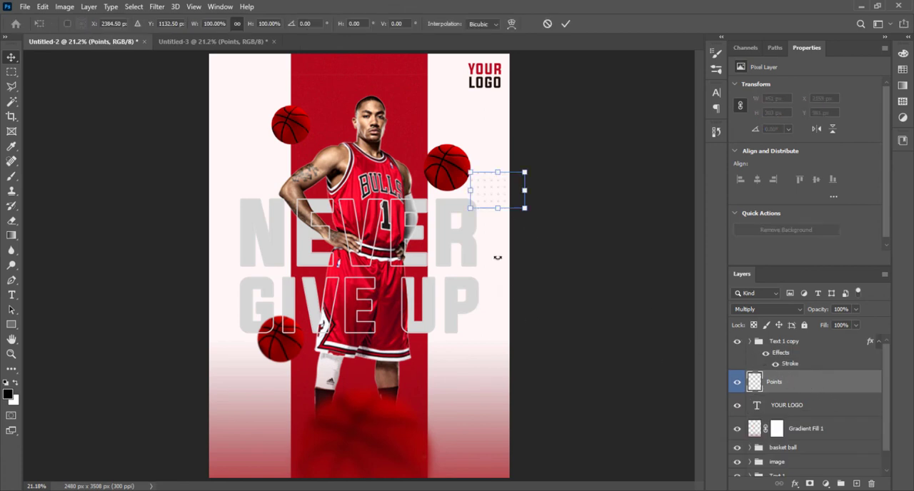
pyautogui.moveTo(530, 210); pyautogui.dragTo(249, 219)
pyautogui.press('Return')
pyautogui.hotkey('ctrl', 't')
pyautogui.press('Return')
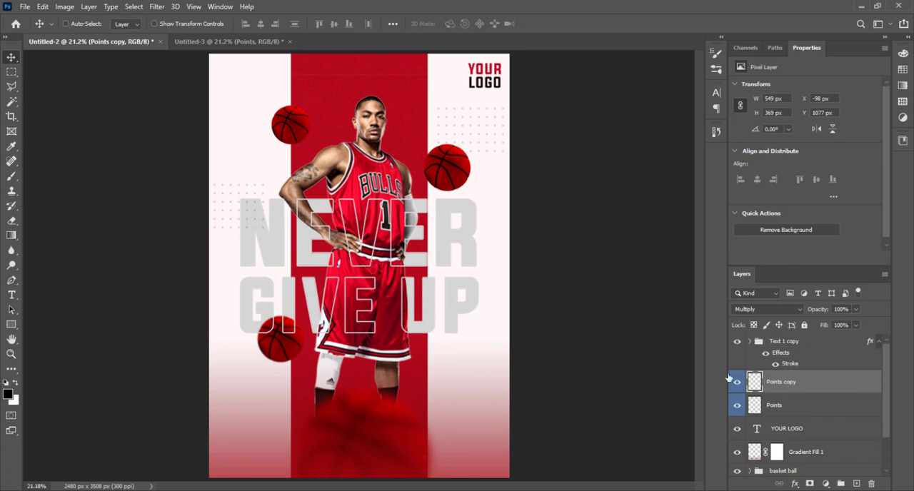
# Step: Move the Points copy layer below the Text 1 group, directly above the back Groung group
pyautogui.moveTo(828, 388); pyautogui.dragTo(835, 455)
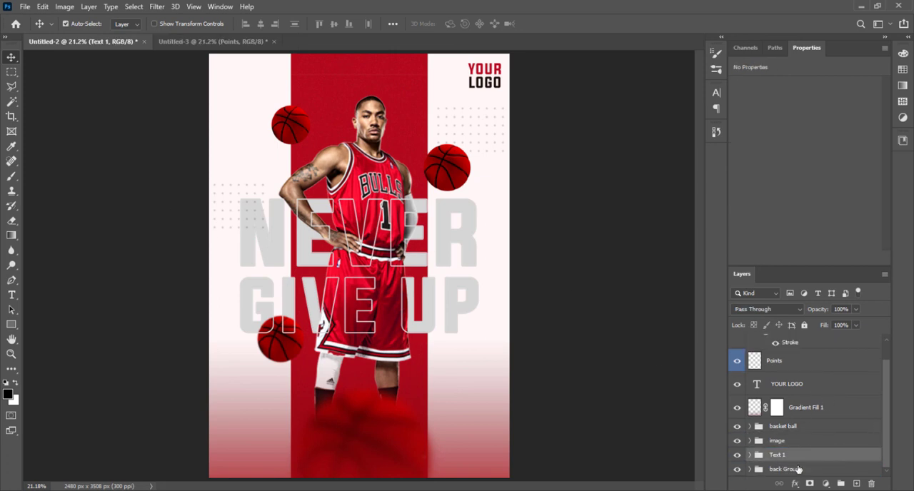
pyautogui.hotkey('ctrl', 'z')
pyautogui.moveTo(818, 374); pyautogui.dragTo(832, 467)
pyautogui.press('ctrl')
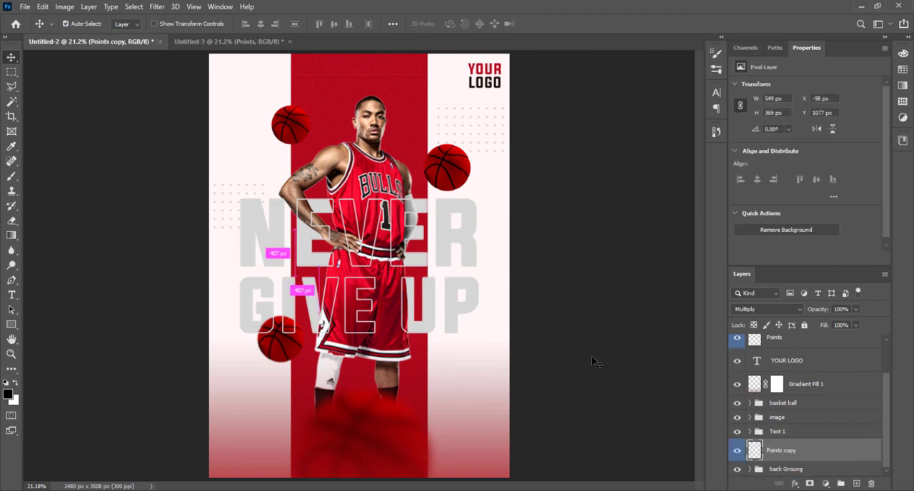
# Step: Copy the Social Media icon group from Untitled-3 into the poster, above the Text 1 copy group
pyautogui.scroll(1, 787, 374)
pyautogui.click(762, 378)
pyautogui.click(796, 343)
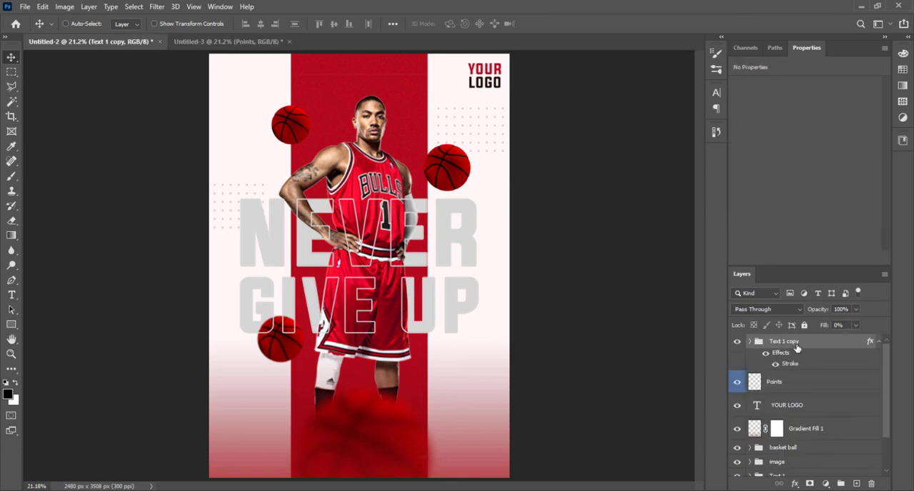
pyautogui.click(227, 41)
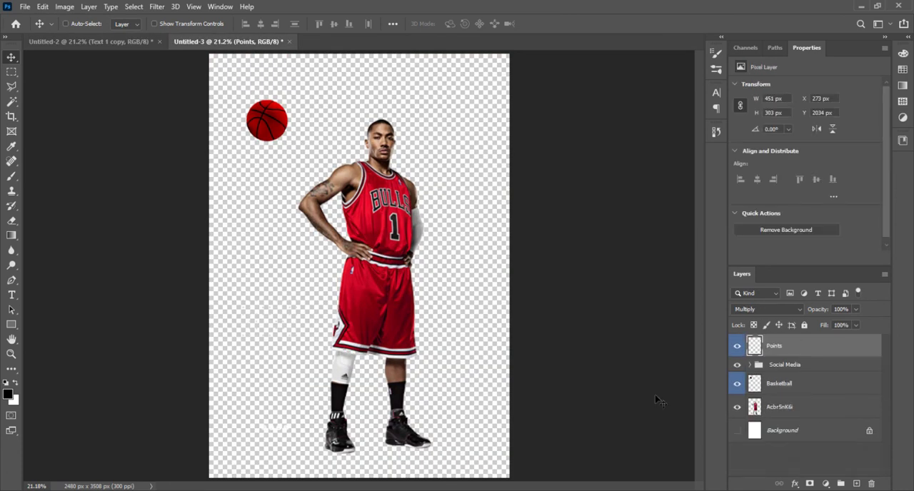
pyautogui.click(785, 365)
pyautogui.moveTo(273, 336); pyautogui.dragTo(353, 441)
# Step: Resize the social media icons and centre them over the large blurred basketball
pyautogui.hotkey('ctrl', 't')
pyautogui.press('Return')
pyautogui.hotkey('ctrl', '+')
pyautogui.hotkey('ctrl', '+')
pyautogui.hotkey('ctrl', '+')
pyautogui.moveTo(488, 437); pyautogui.dragTo(444, 96)
pyautogui.moveTo(355, 329); pyautogui.dragTo(334, 314)
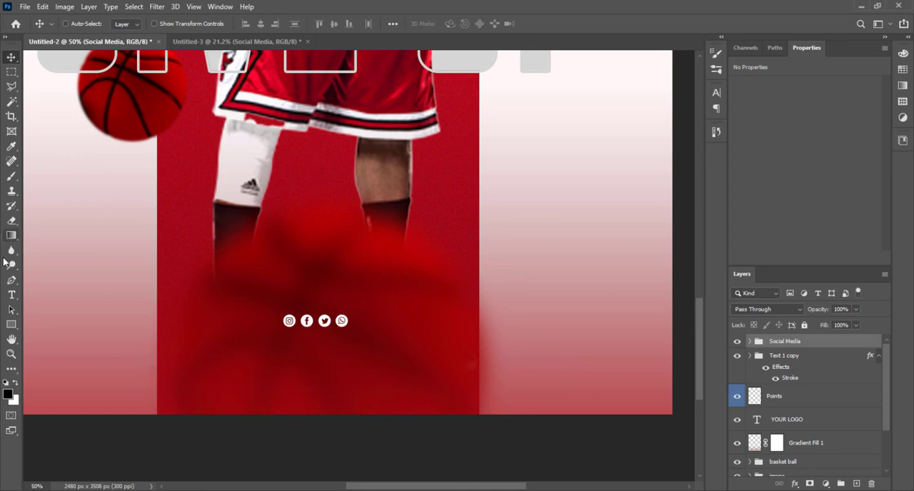
pyautogui.click(11, 292)
pyautogui.click(195, 386)
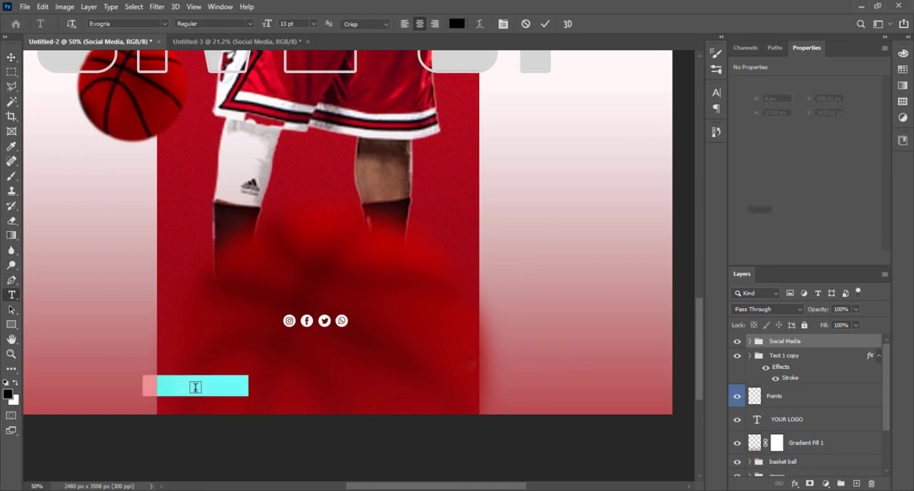
pyautogui.write('www')
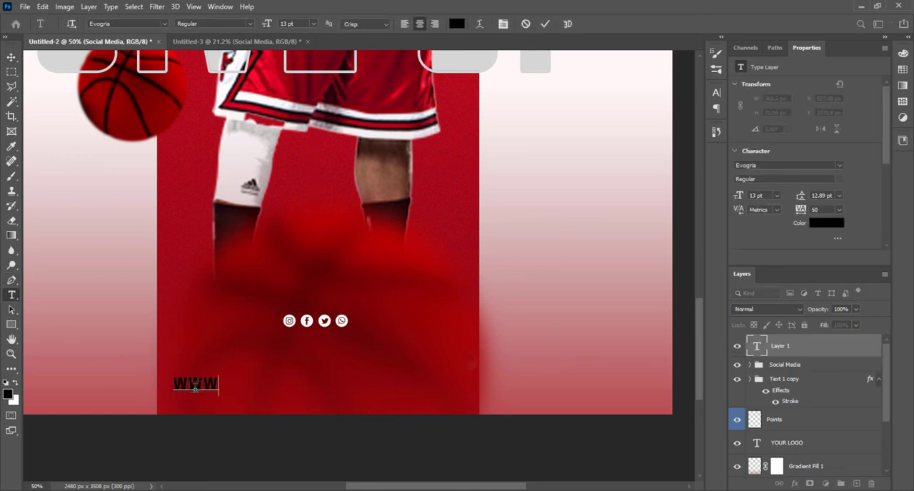
pyautogui.write('.your')
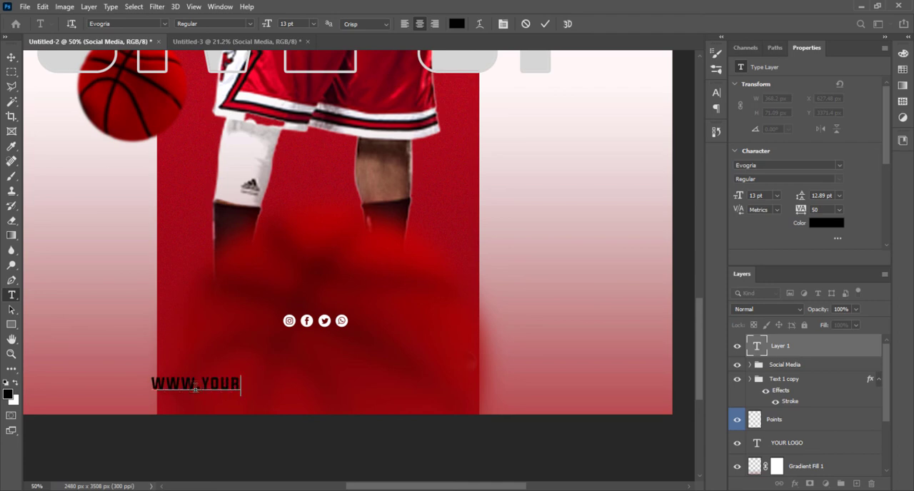
pyautogui.write('web')
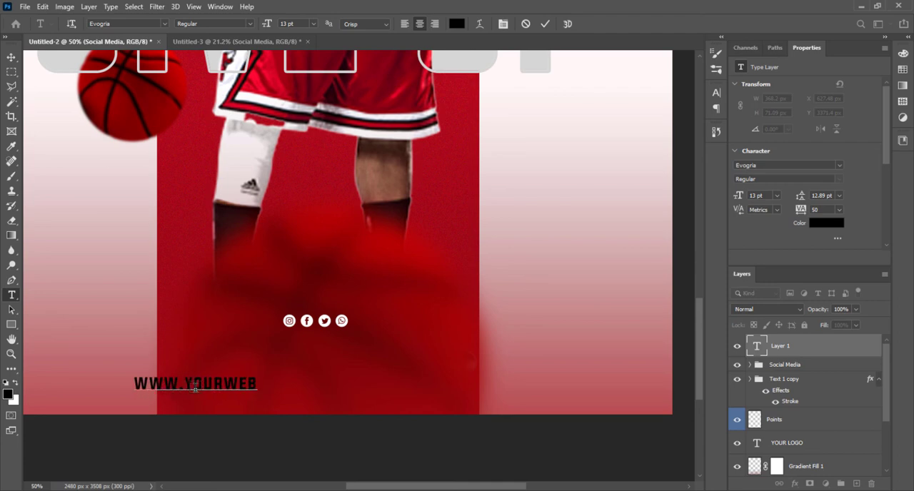
pyautogui.write('site.')
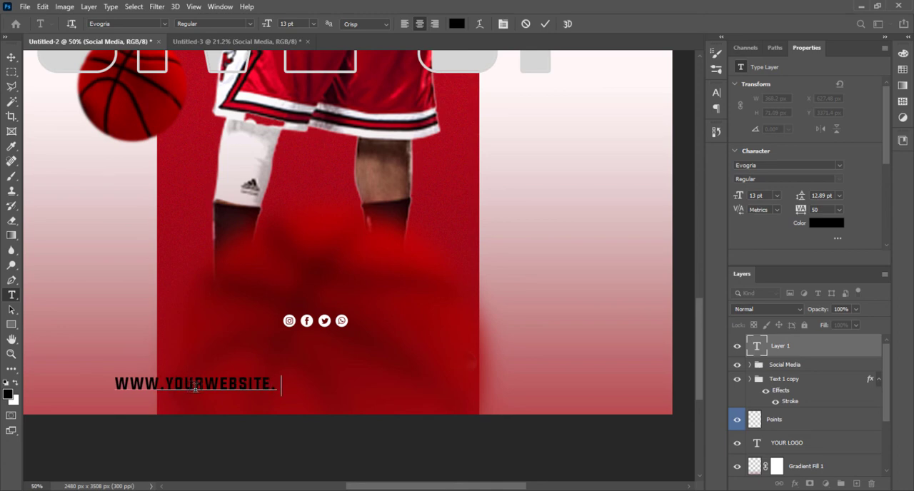
pyautogui.write('com')
pyautogui.click(11, 52)
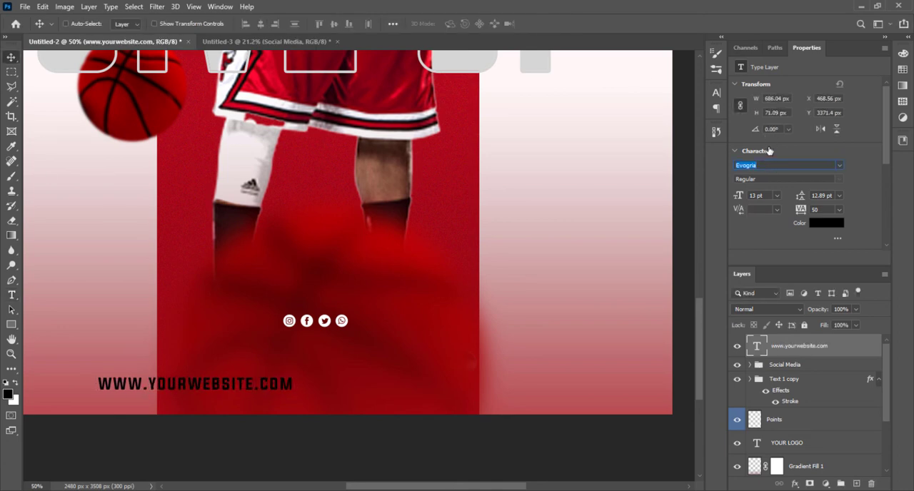
# Step: Set the website text in Montserrat Alternates and place it beneath the social media icons
pyautogui.write('mon')
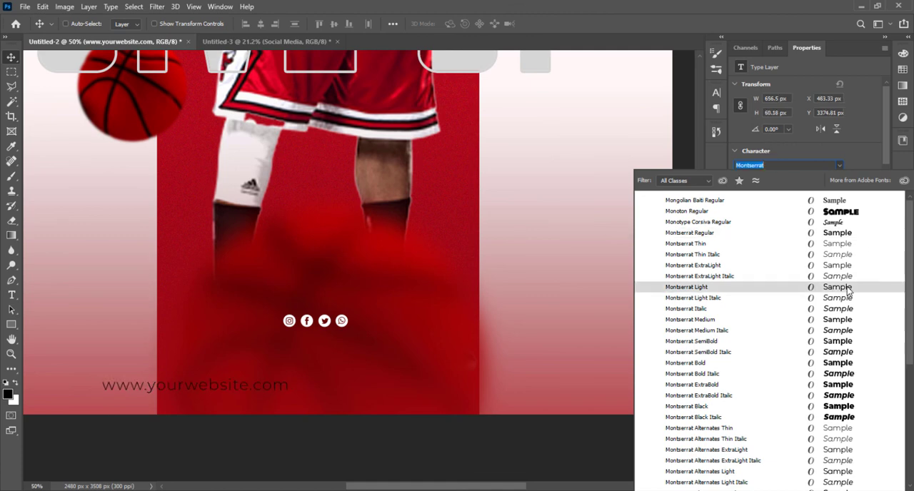
pyautogui.click(844, 451)
pyautogui.moveTo(275, 385); pyautogui.dragTo(396, 352)
# Step: Change the website text's colour to white (ffffff)
pyautogui.click(825, 226)
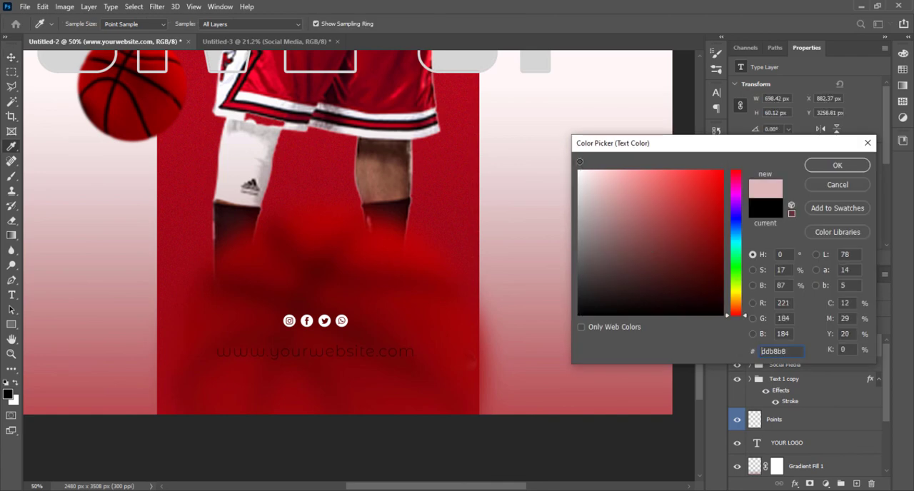
pyautogui.write('ffffff')
pyautogui.click(821, 166)
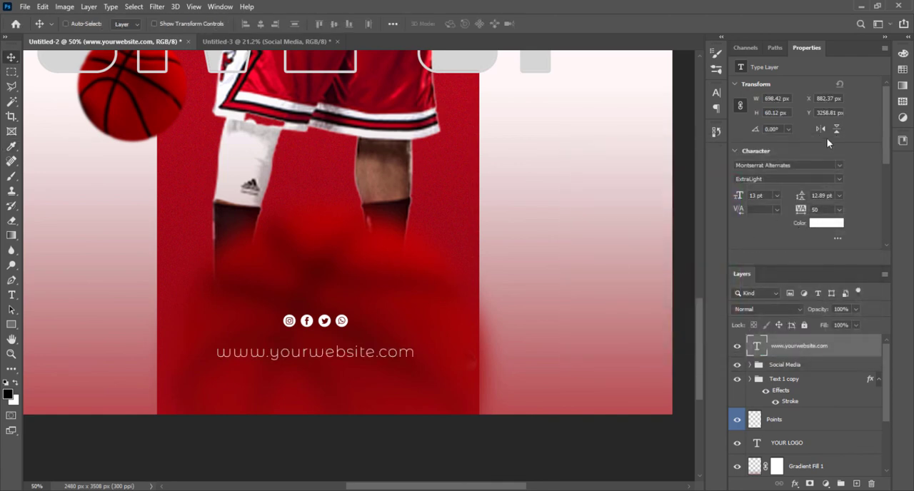
# Step: Set the website text's font to Montserrat Medium
pyautogui.click(839, 166)
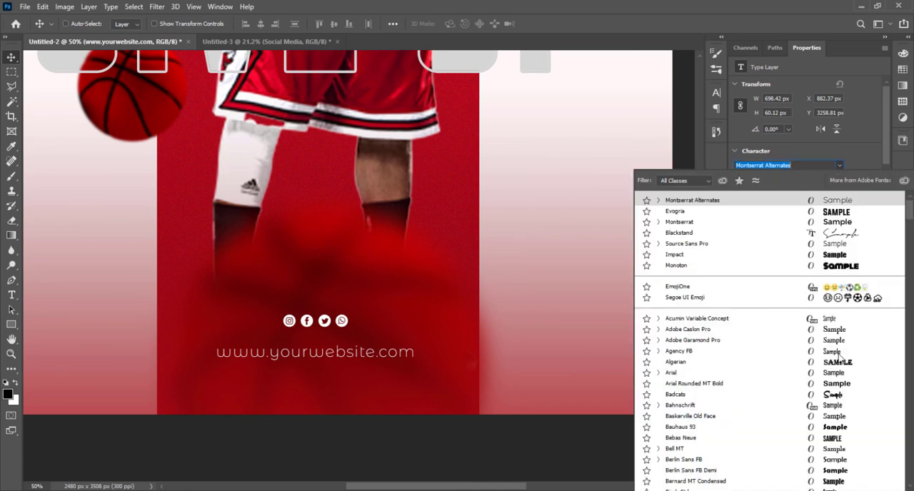
pyautogui.click(789, 165)
pyautogui.moveTo(789, 165); pyautogui.dragTo(704, 165)
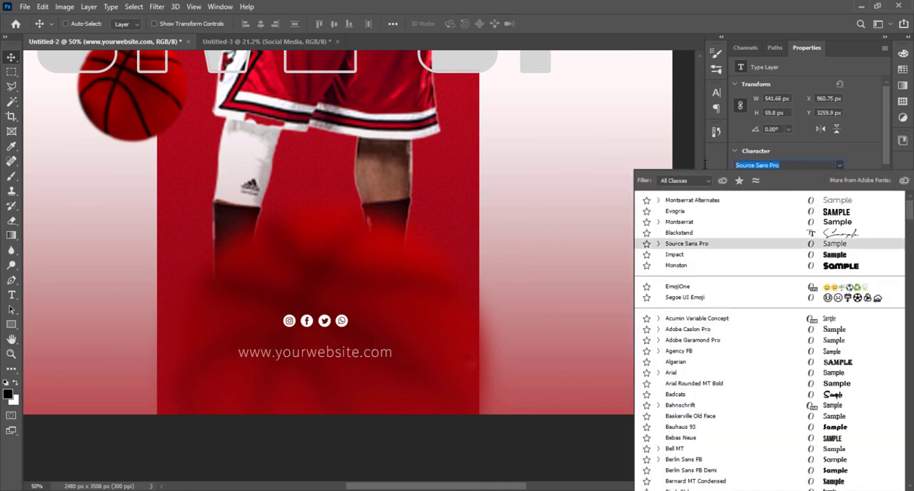
pyautogui.write('mon')
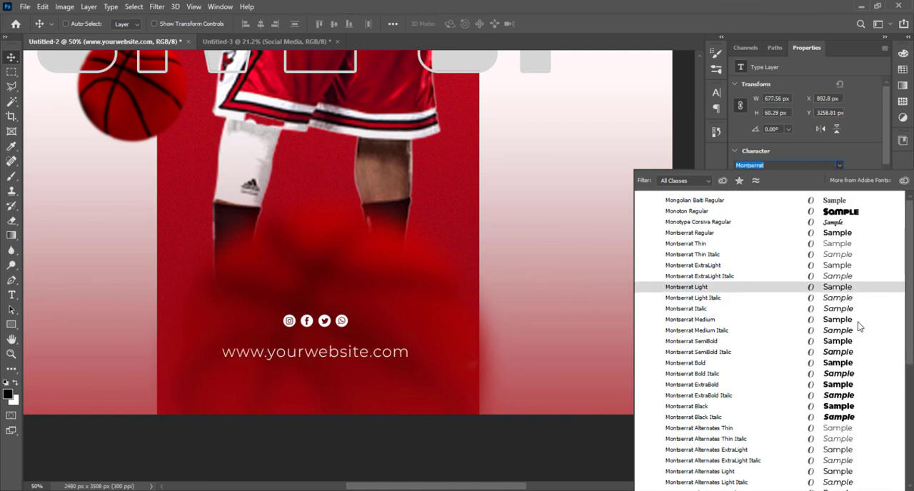
pyautogui.click(859, 321)
# Step: Move the website text and social media icons closer to the poster's lower edge, and put the text layer inside the Social Media group
pyautogui.hotkey('ctrl', '0')
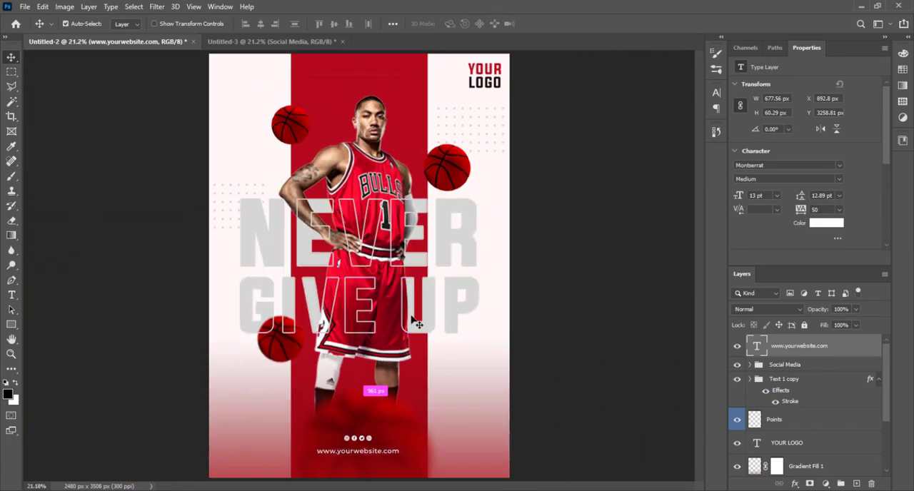
pyautogui.moveTo(378, 454)
pyautogui.mouseDown()
pyautogui.moveTo(378, 466)
pyautogui.moveTo(364, 463)
pyautogui.mouseUp()
pyautogui.click(782, 370)
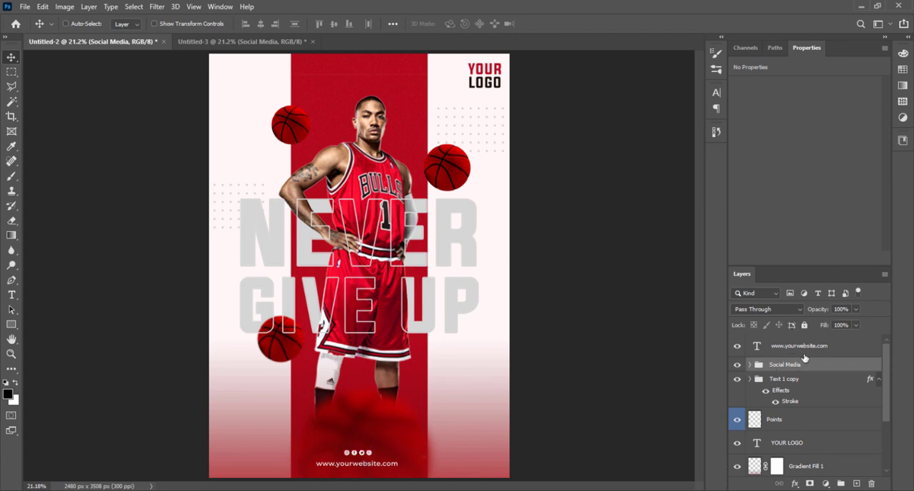
pyautogui.click(794, 348)
pyautogui.moveTo(868, 351); pyautogui.dragTo(846, 366)
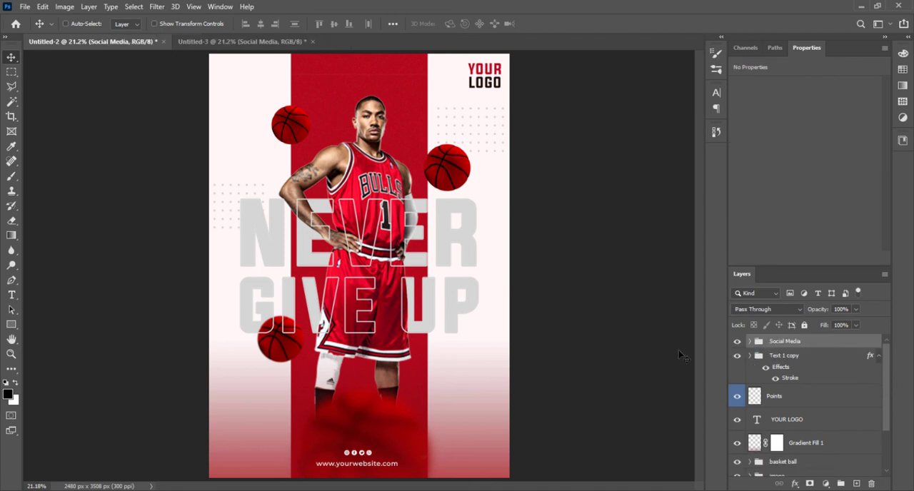